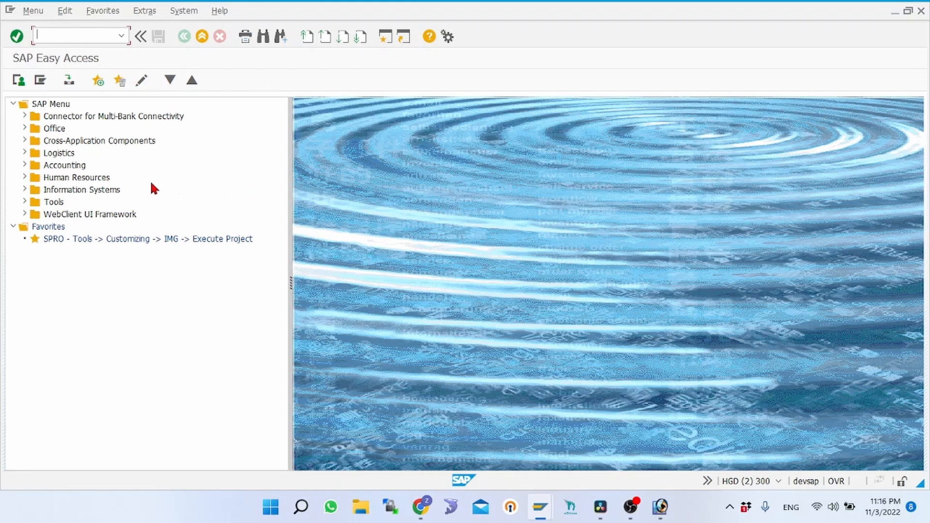
Step: Expand Human Resources > Organizational Management > Organizational Plan down to the Organization and Staffing transactions
{"action": "left_click", "coordinate": [66, 180]}
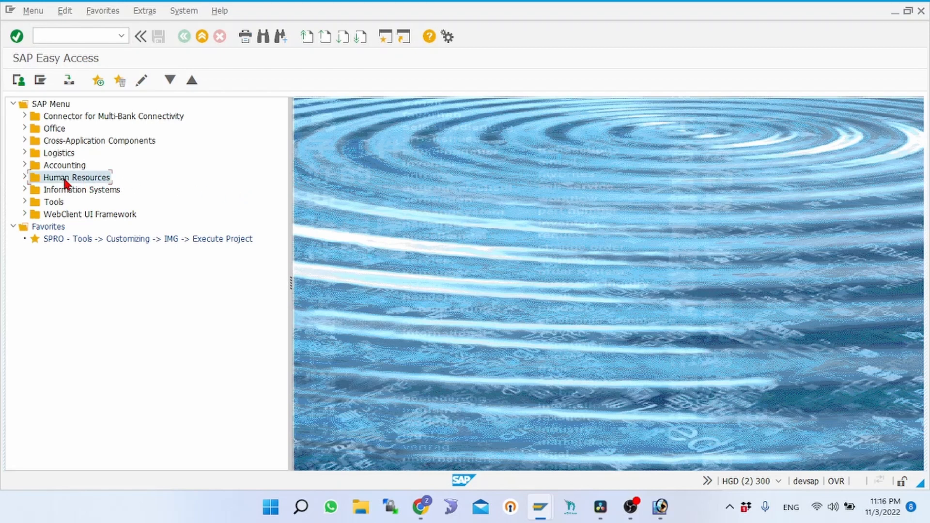
{"action": "left_click", "coordinate": [24, 178]}
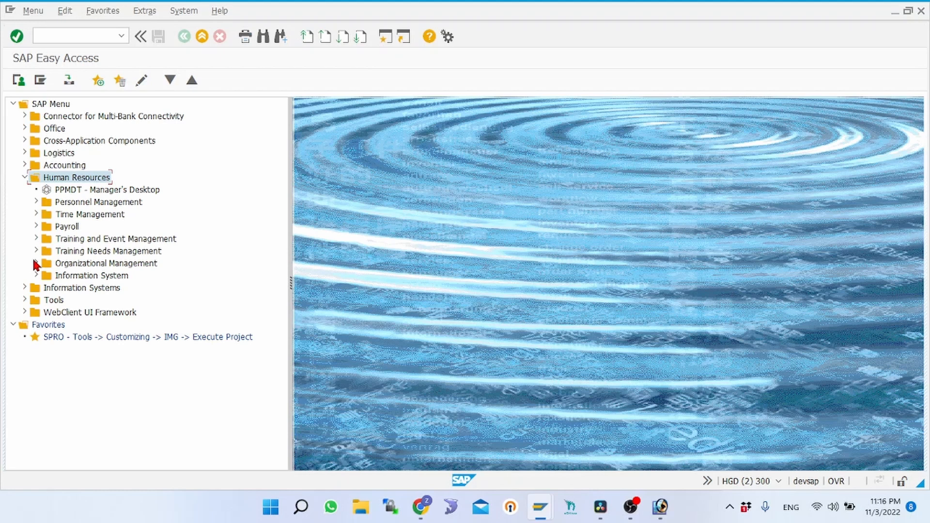
{"action": "left_click", "coordinate": [36, 264]}
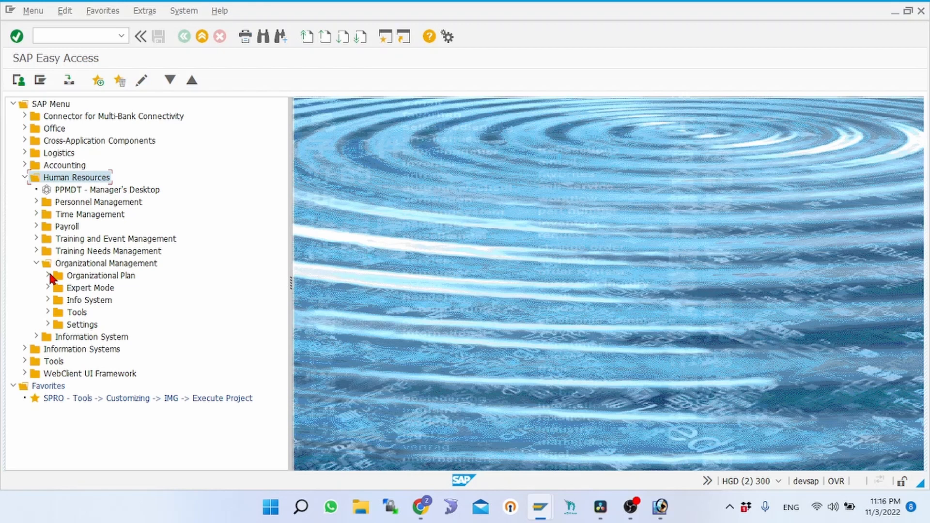
{"action": "left_click", "coordinate": [49, 275]}
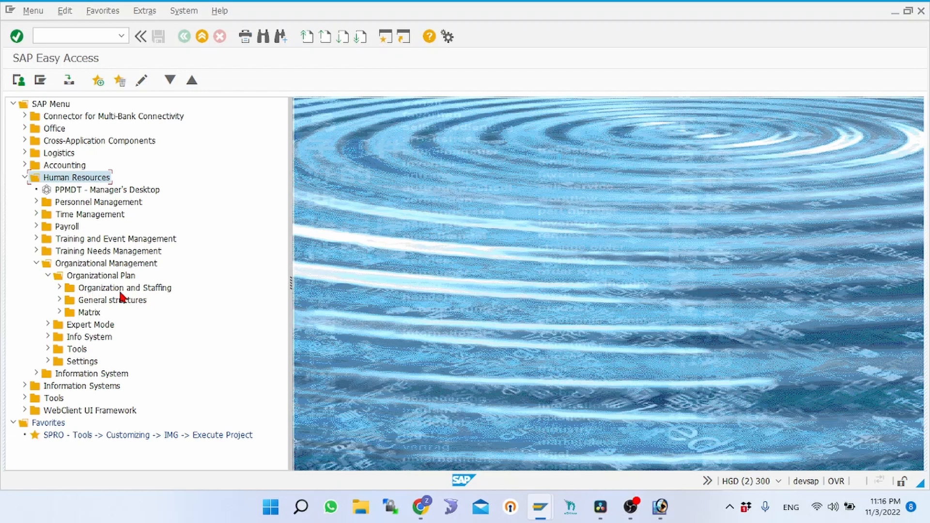
{"action": "left_click", "coordinate": [57, 286]}
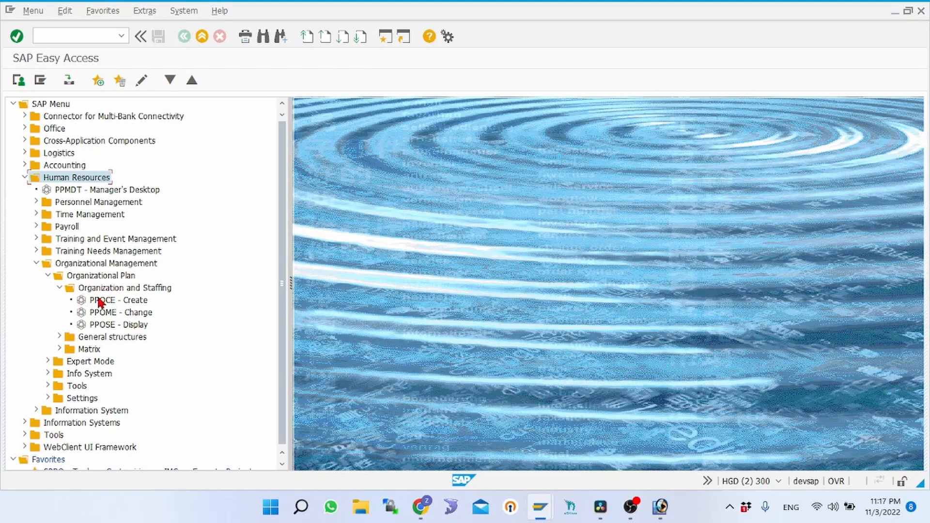
Step: Start the PPOC_OLD - Create transaction from Simple Maintenance in the Expert Mode folder
{"action": "left_click", "coordinate": [47, 361]}
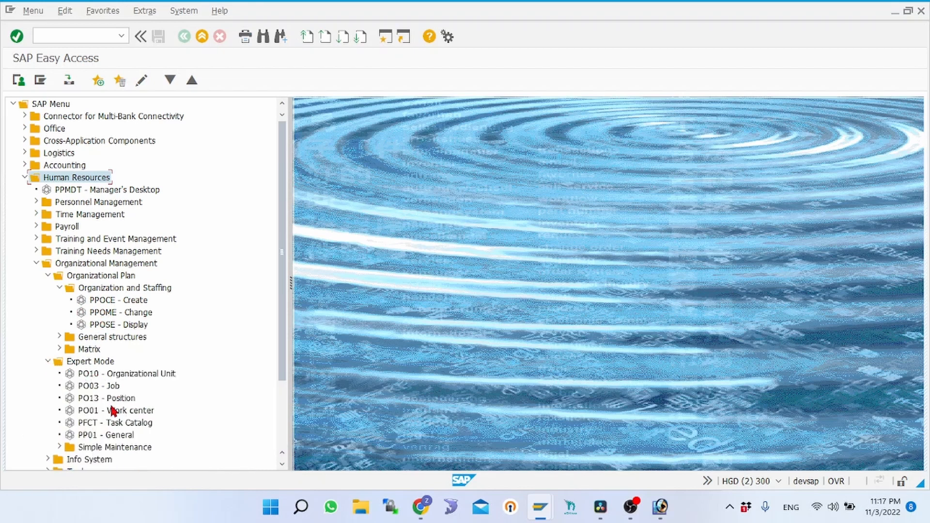
{"action": "scroll", "coordinate": [112, 408], "scroll_direction": "down", "scroll_amount": 5}
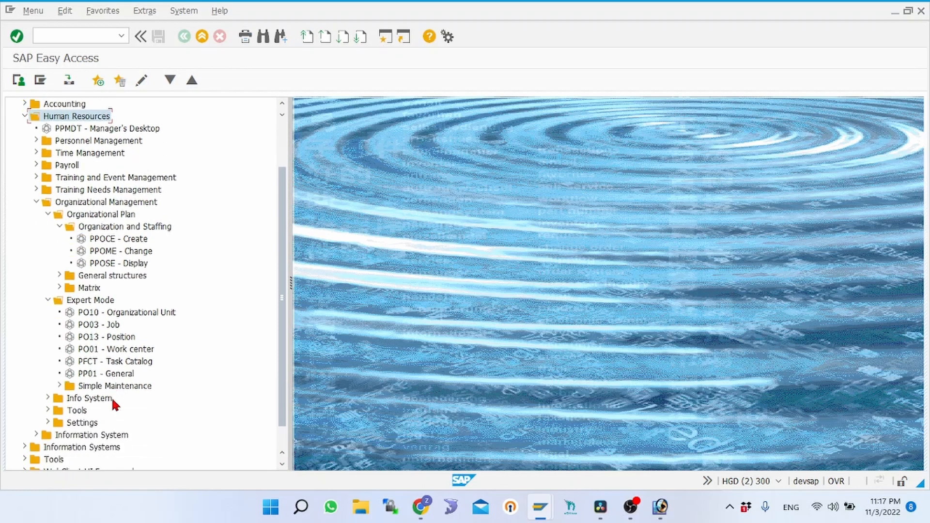
{"action": "left_click", "coordinate": [60, 386]}
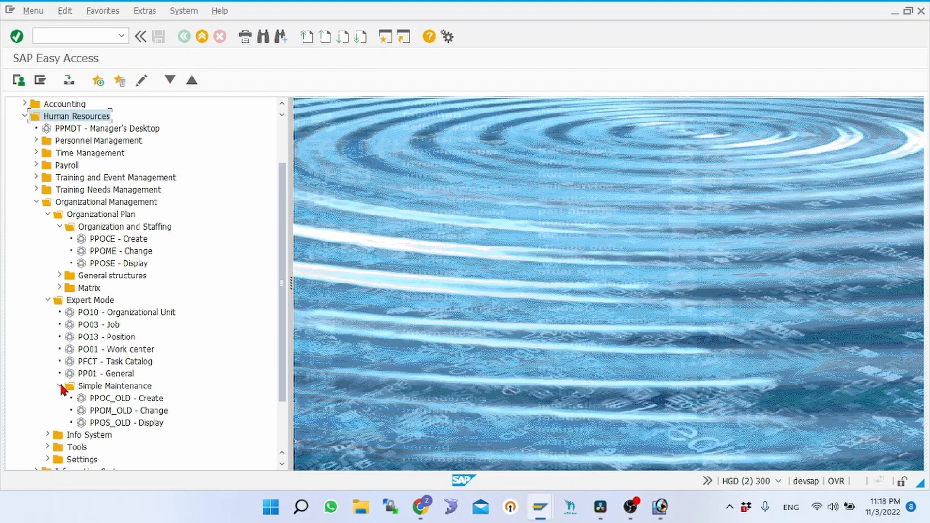
{"action": "left_click", "coordinate": [155, 402]}
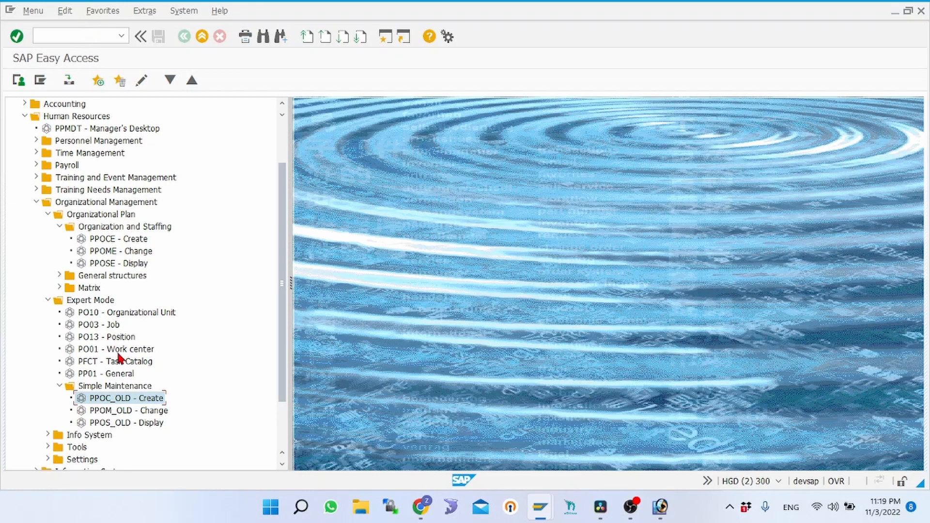
{"action": "double_click", "coordinate": [127, 398]}
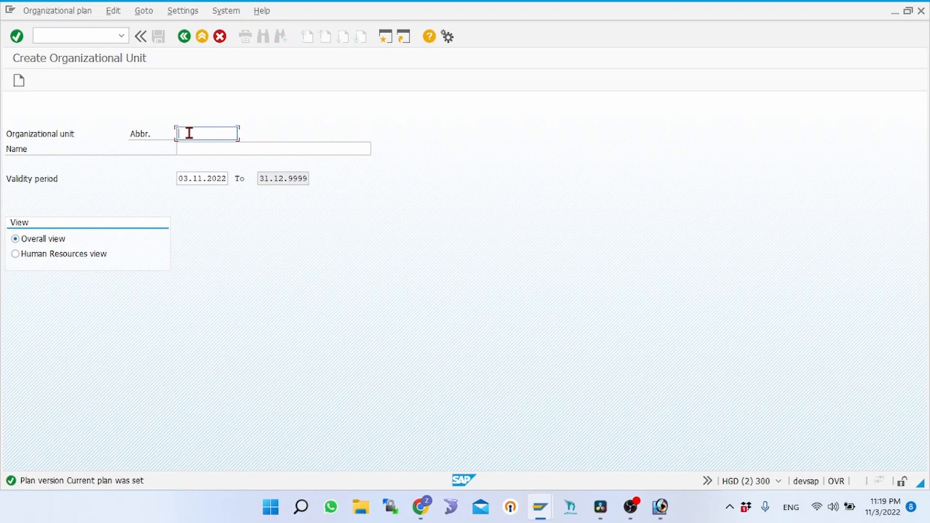
Step: Create the root organizational unit CFO, named Chief Financial Officer, valid from 01.01.1950, and turn on object keys in the structure view
{"action": "type", "text": "CFO"}
{"action": "left_click", "coordinate": [241, 145]}
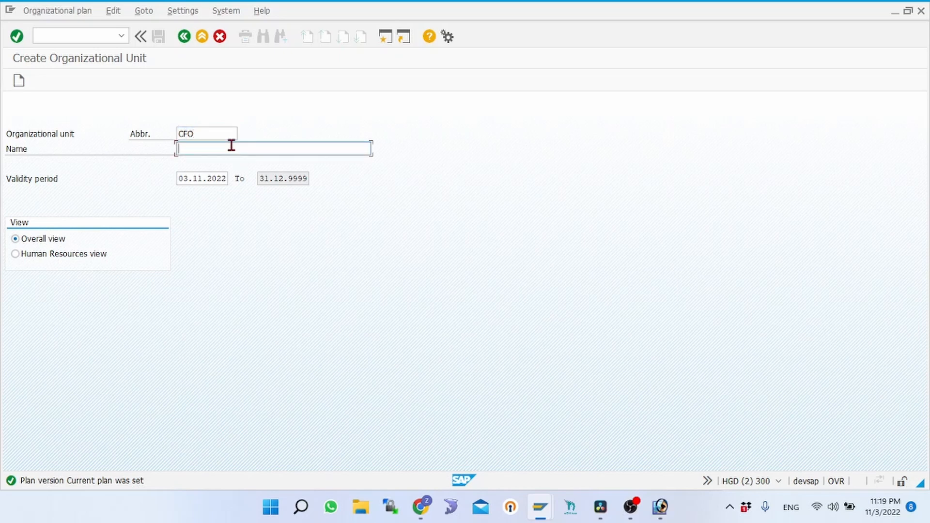
{"action": "type", "text": "Chief Financial Officer"}
{"action": "left_click", "coordinate": [284, 180]}
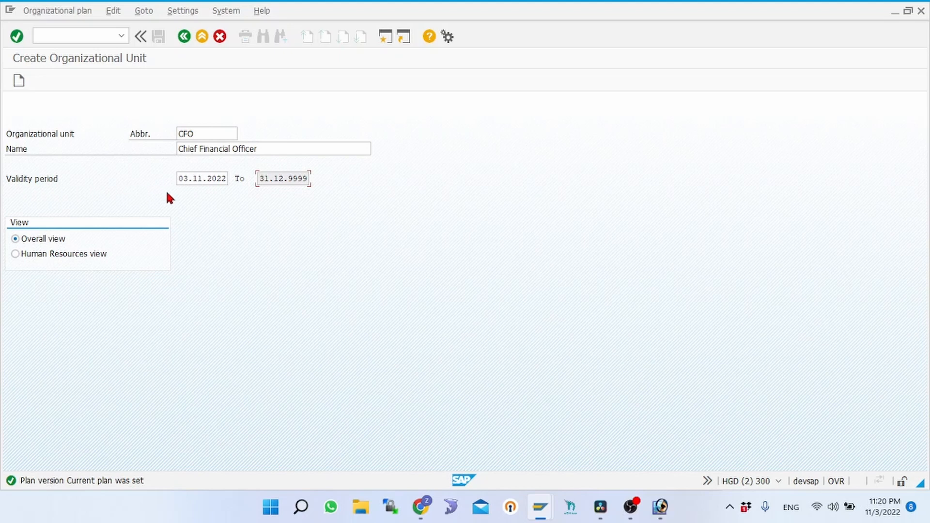
{"action": "left_click", "coordinate": [225, 178]}
{"action": "left_click", "coordinate": [212, 179]}
{"action": "left_click", "coordinate": [211, 192]}
{"action": "left_click", "coordinate": [23, 83]}
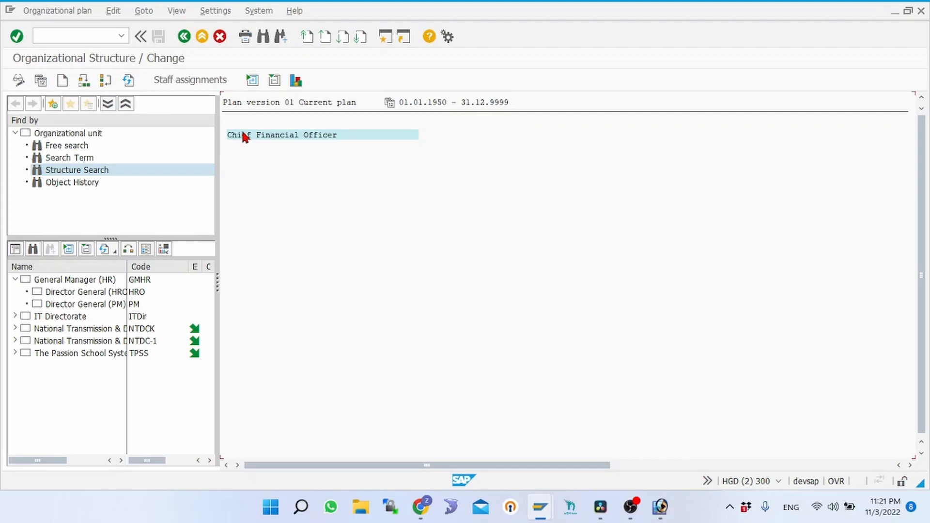
{"action": "left_click", "coordinate": [176, 11]}
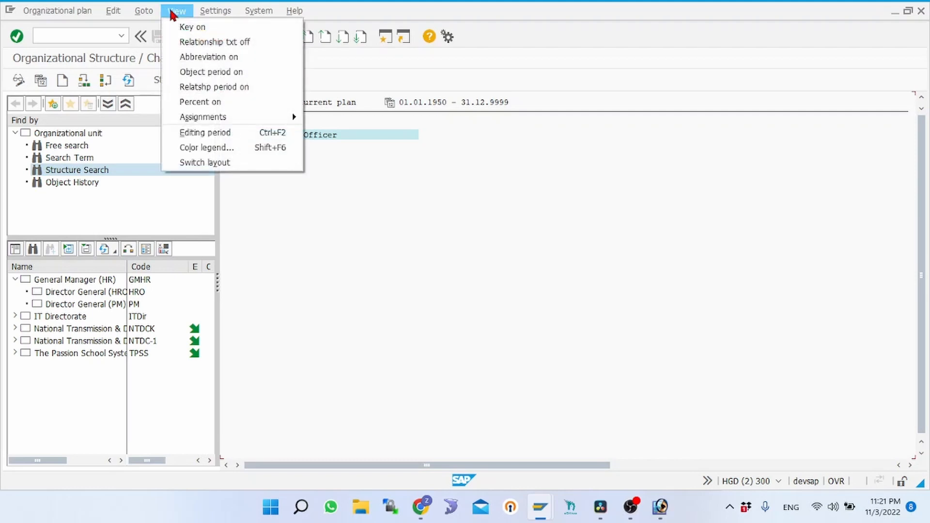
{"action": "left_click", "coordinate": [193, 29]}
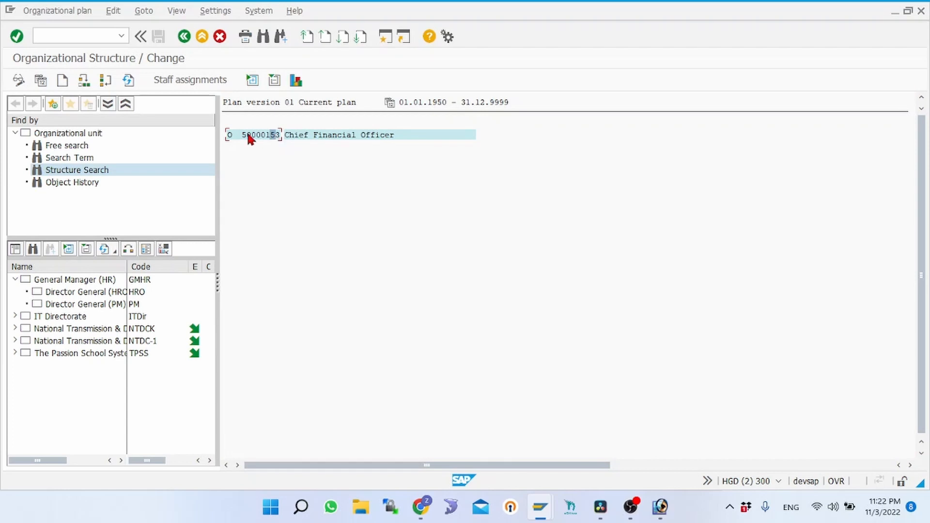
Step: Create two organizational units under Chief Financial Officer: TAX named TAX Section and BK named Banking Section
{"action": "left_click", "coordinate": [62, 82]}
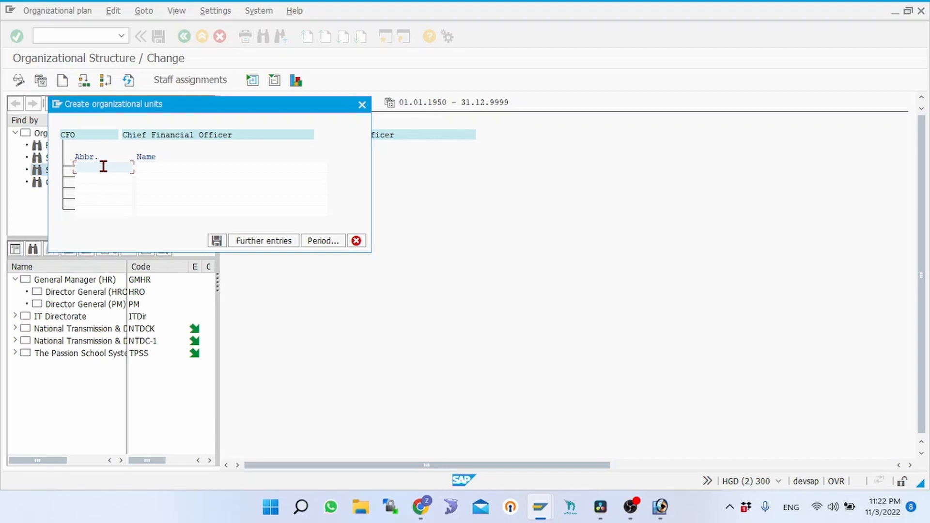
{"action": "type", "text": "TAX"}
{"action": "left_click", "coordinate": [151, 169]}
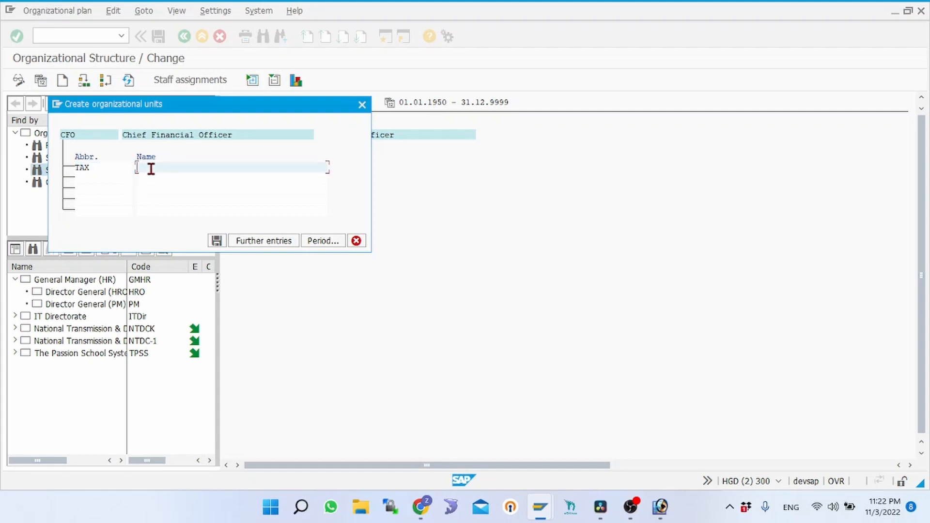
{"action": "type", "text": "TAX Section"}
{"action": "left_click", "coordinate": [94, 180]}
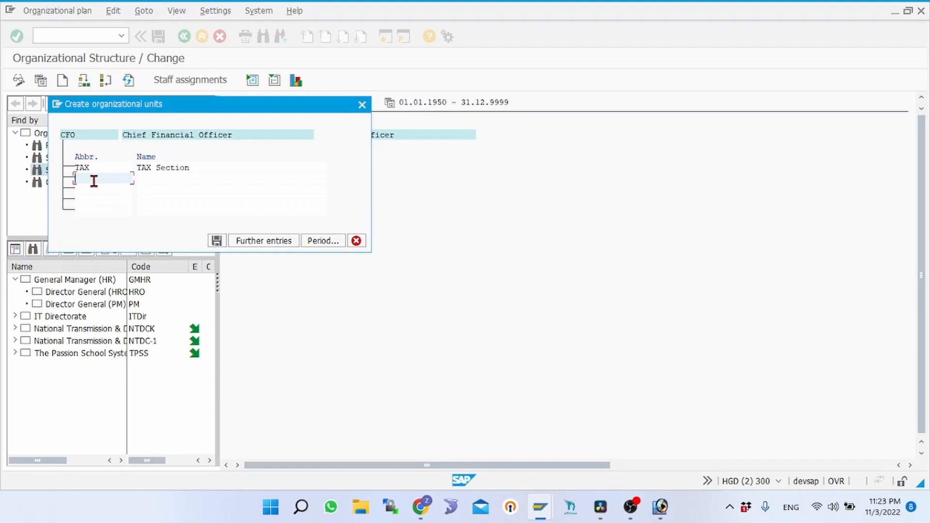
{"action": "type", "text": "BK"}
{"action": "left_click", "coordinate": [164, 181]}
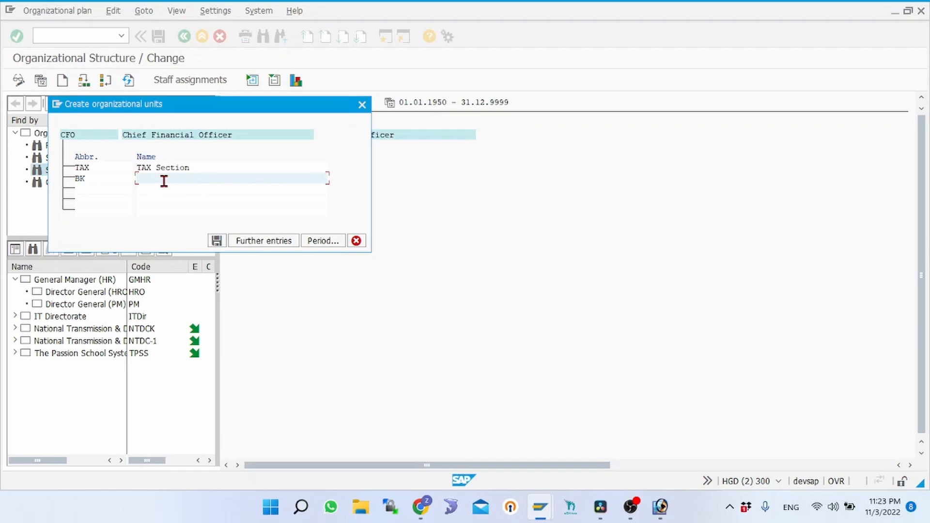
{"action": "type", "text": "Banking Section"}
{"action": "left_click", "coordinate": [215, 241]}
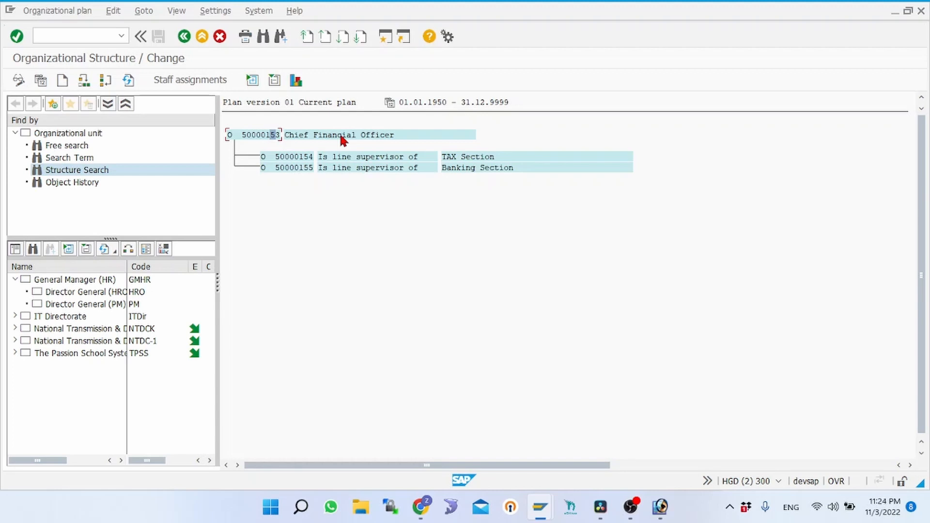
Step: Open the staff assignments for the Chief Financial Officer unit and start creating a position
{"action": "left_click", "coordinate": [308, 135]}
{"action": "left_click", "coordinate": [267, 136]}
{"action": "left_click", "coordinate": [193, 80]}
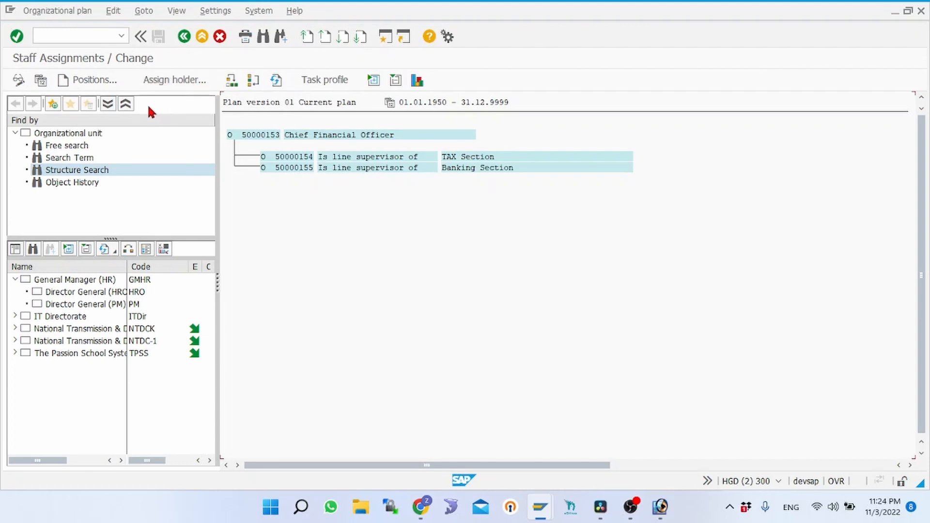
{"action": "left_click", "coordinate": [92, 84]}
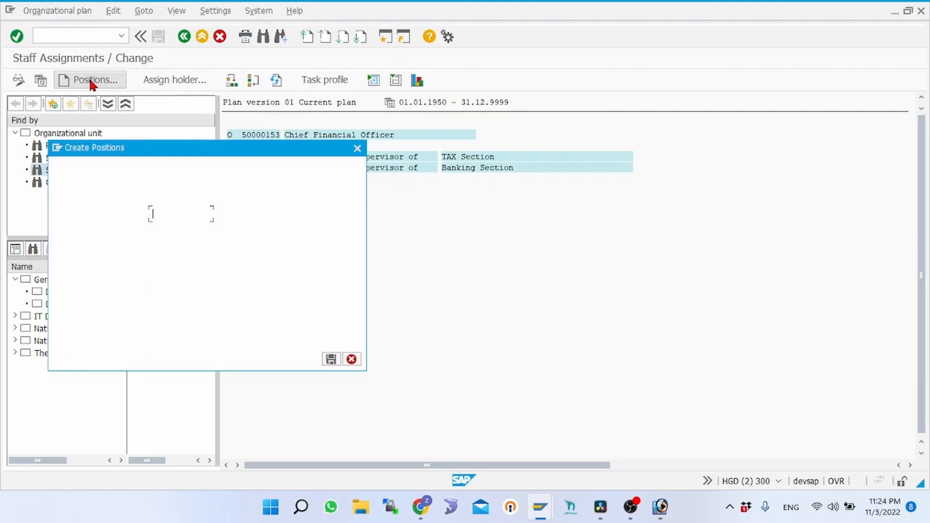
{"action": "left_click_drag", "start_coordinate": [151, 151], "coordinate": [248, 87]}
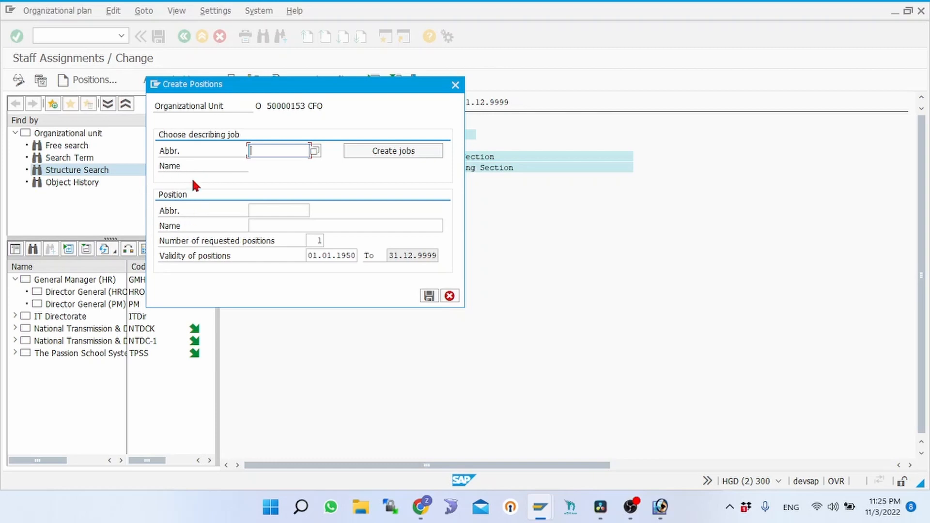
Step: Start creating describing jobs and enter a job with abbreviation DM and name Deputy Manager
{"action": "left_click", "coordinate": [390, 152]}
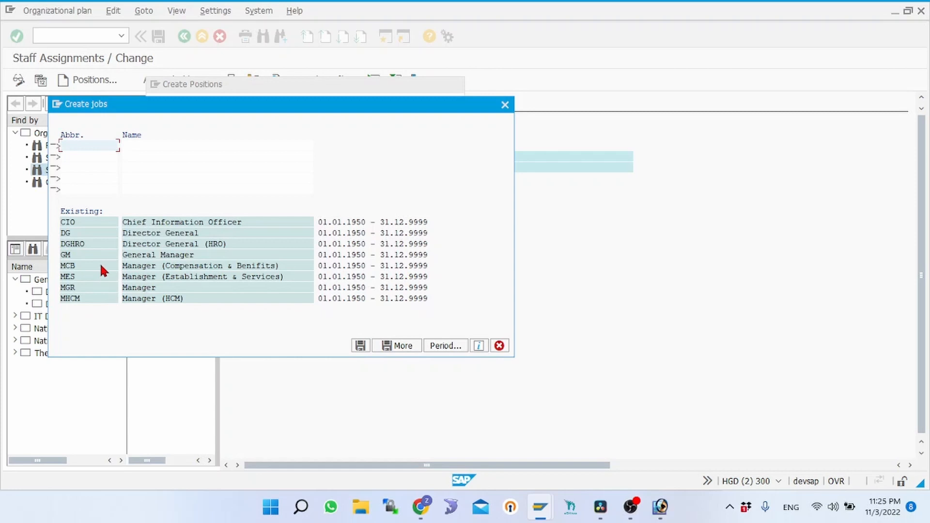
{"action": "left_click", "coordinate": [144, 287]}
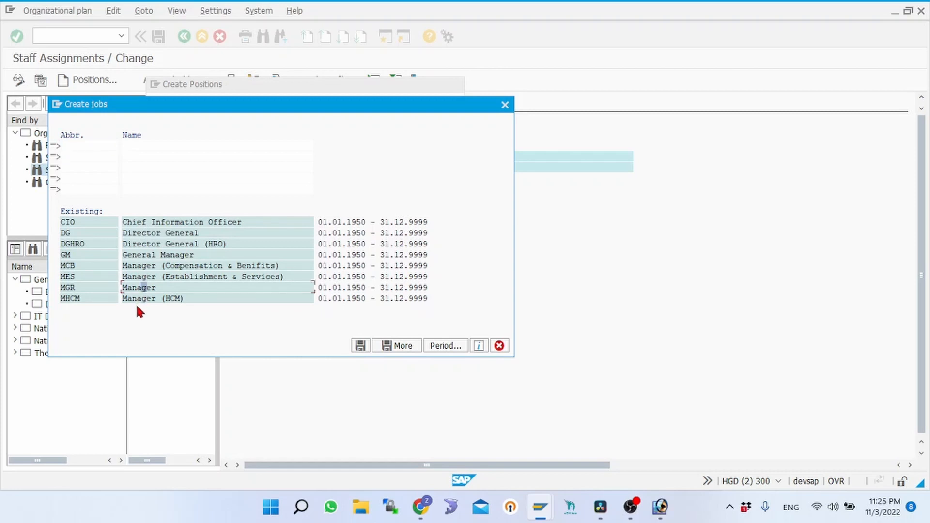
{"action": "left_click", "coordinate": [101, 146]}
{"action": "type", "text": "DM"}
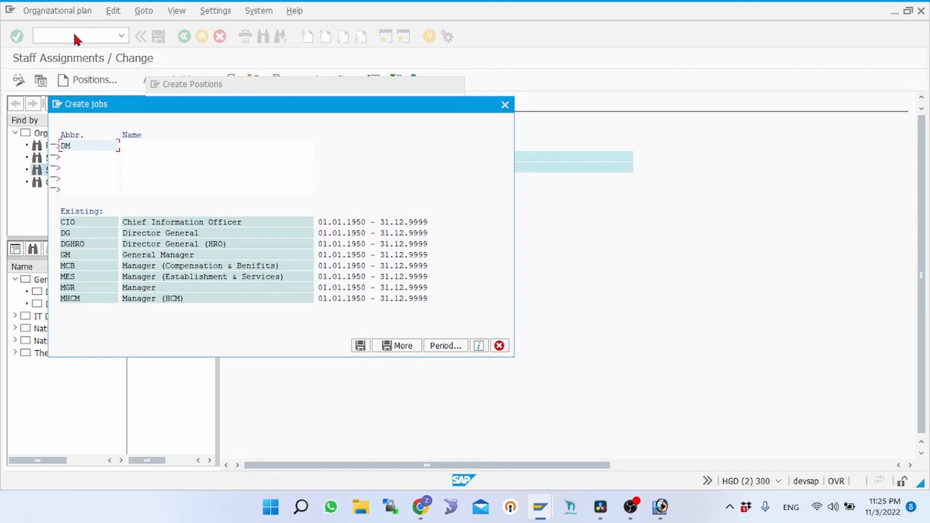
{"action": "left_click", "coordinate": [135, 145]}
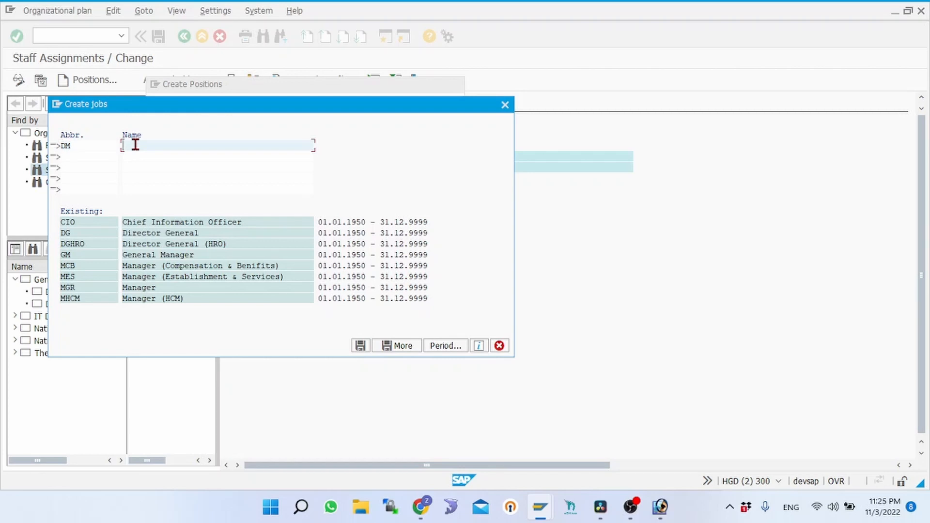
{"action": "type", "text": "Deputy Manager"}
{"action": "left_click", "coordinate": [361, 352]}
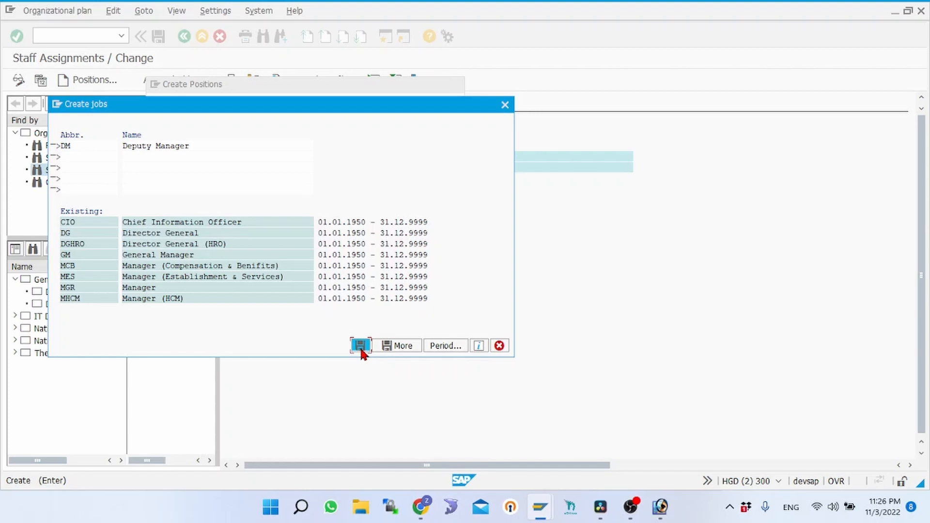
Step: Add a second job with abbreviation CFO and name Chief Financial Officer, and save both new jobs
{"action": "left_click", "coordinate": [145, 289]}
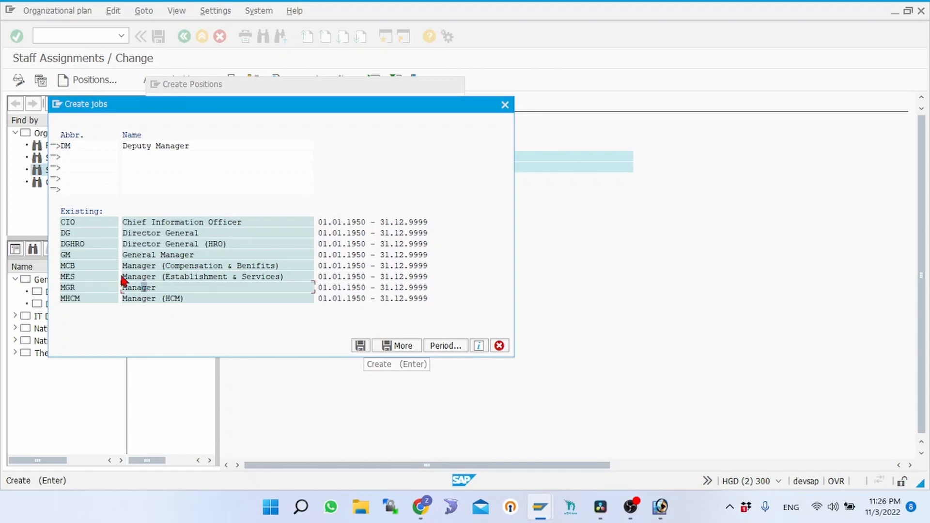
{"action": "left_click", "coordinate": [141, 257]}
{"action": "left_click", "coordinate": [91, 159]}
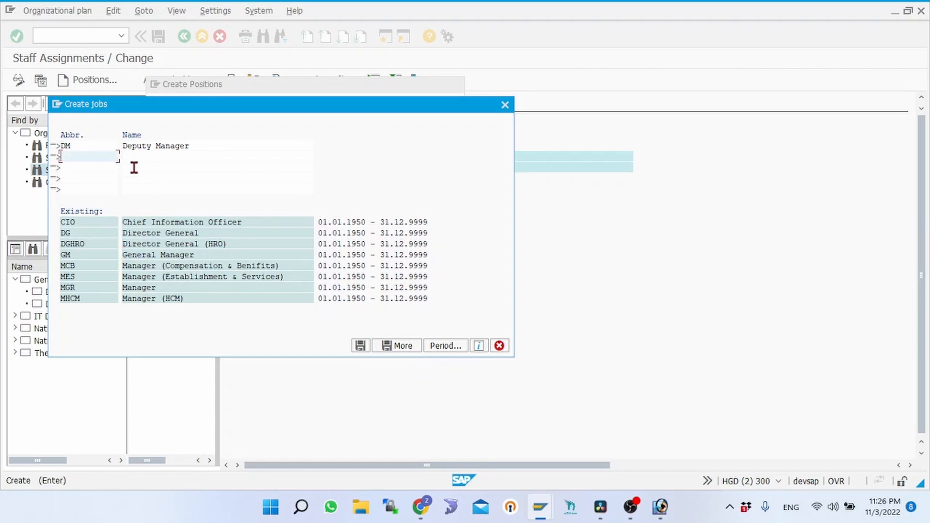
{"action": "type", "text": "CFO"}
{"action": "left_click", "coordinate": [150, 157]}
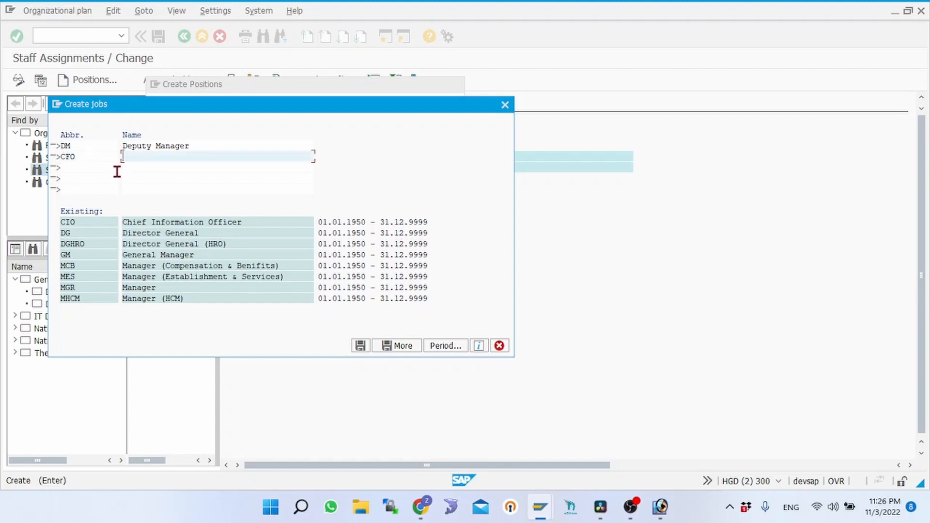
{"action": "type", "text": "Chief Financial Officer"}
{"action": "left_click", "coordinate": [361, 345]}
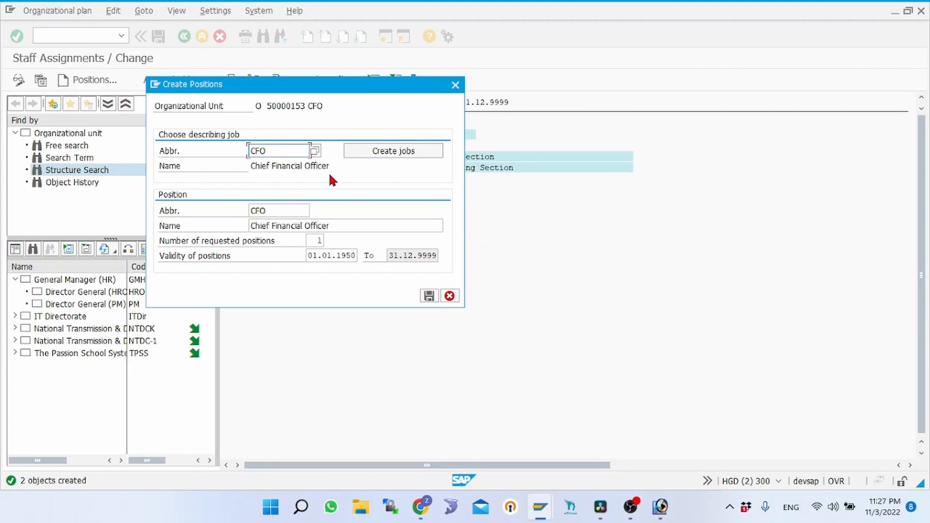
Step: Create one CFO position named Chief Financial Officer in the organizational unit, based on the CFO job
{"action": "left_click", "coordinate": [274, 211]}
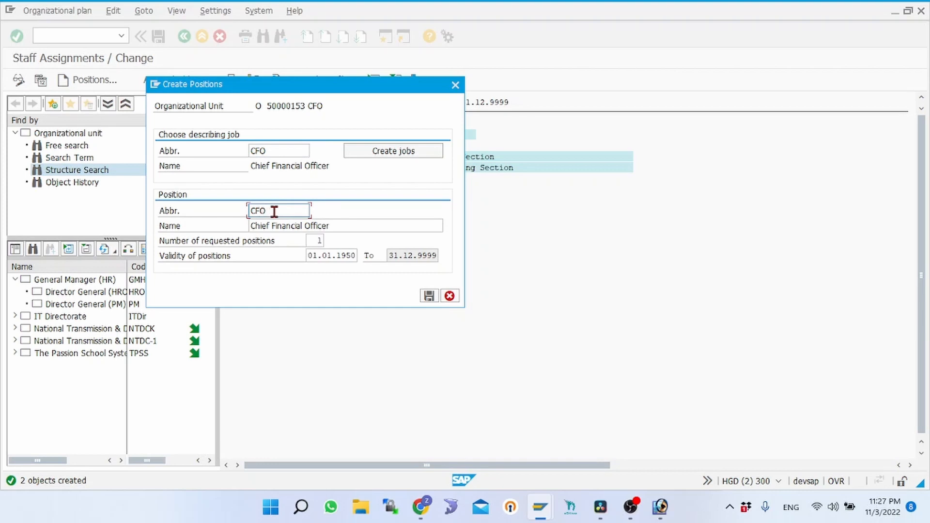
{"action": "left_click", "coordinate": [344, 226]}
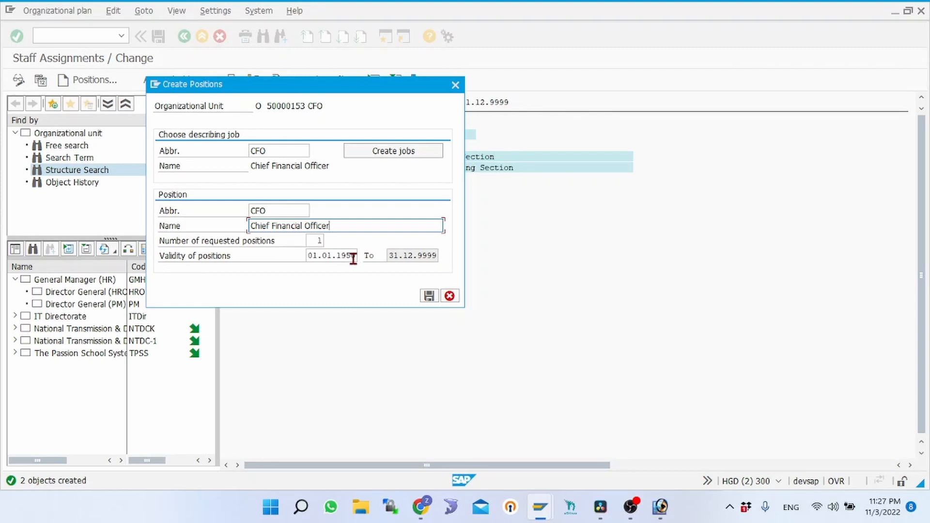
{"action": "left_click", "coordinate": [429, 296]}
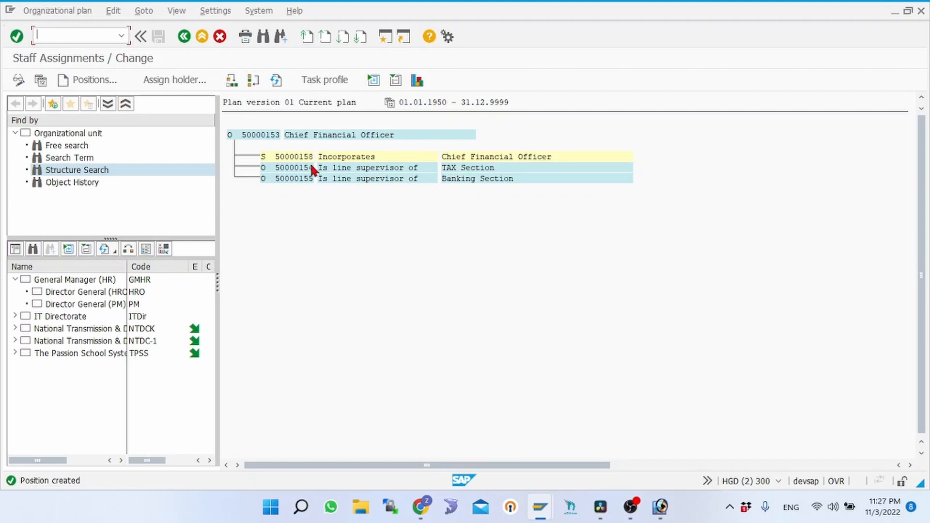
Step: Start creating a position in the TAX Section and assign Director General (DG) as its describing job
{"action": "left_click", "coordinate": [281, 170]}
{"action": "left_click", "coordinate": [83, 78]}
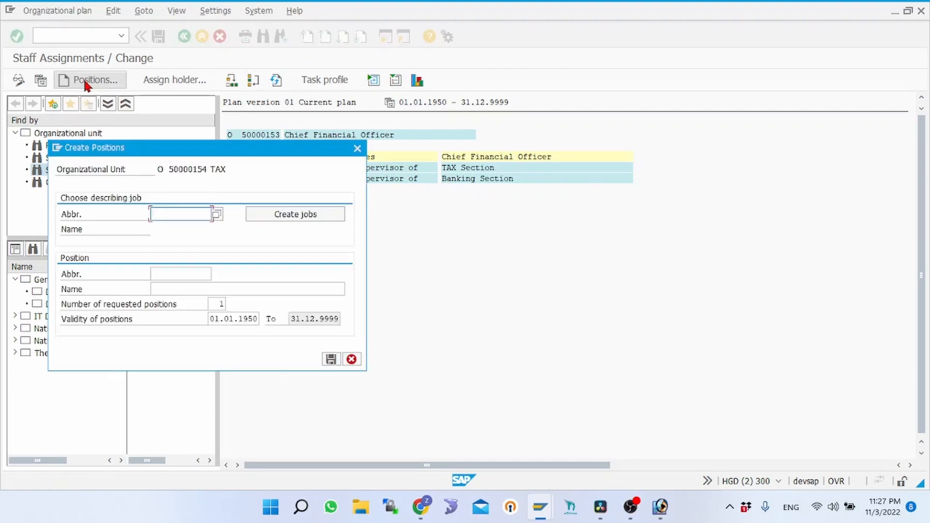
{"action": "left_click", "coordinate": [216, 217]}
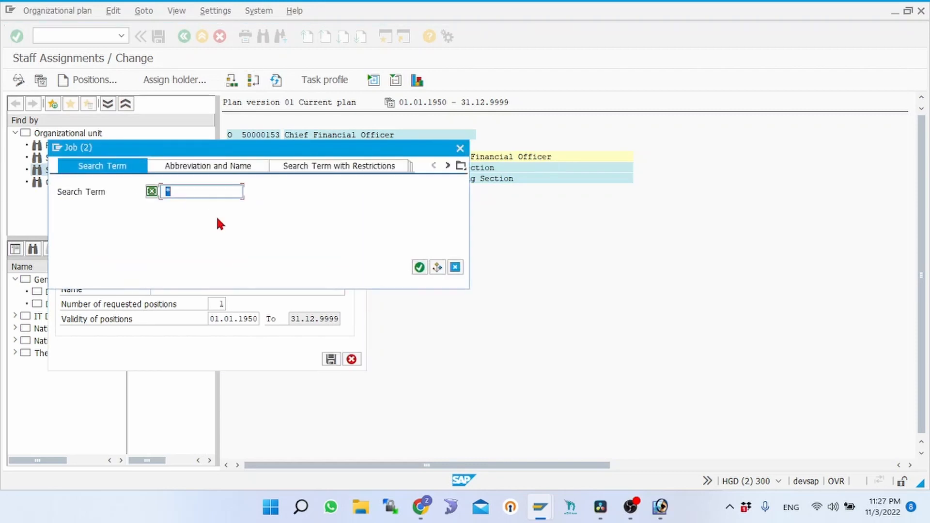
{"action": "left_click", "coordinate": [420, 268]}
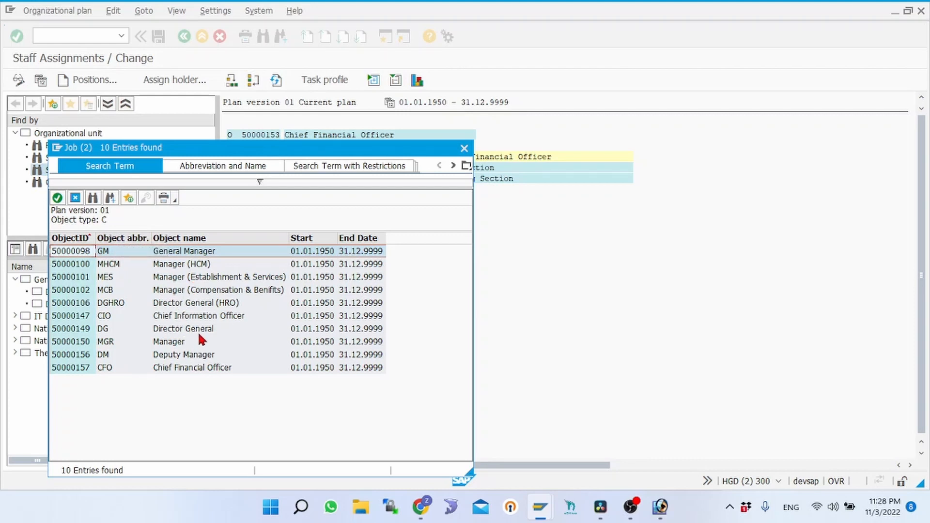
{"action": "left_click", "coordinate": [178, 331]}
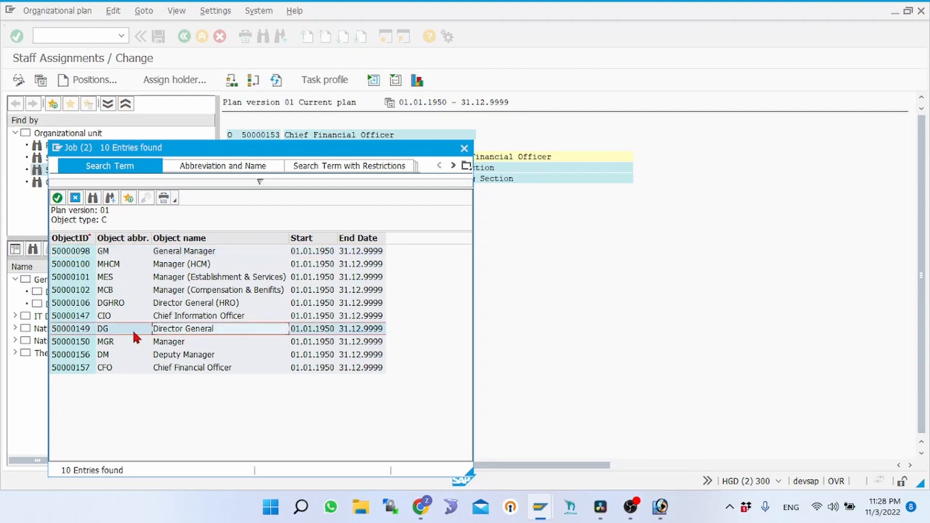
{"action": "double_click", "coordinate": [83, 330]}
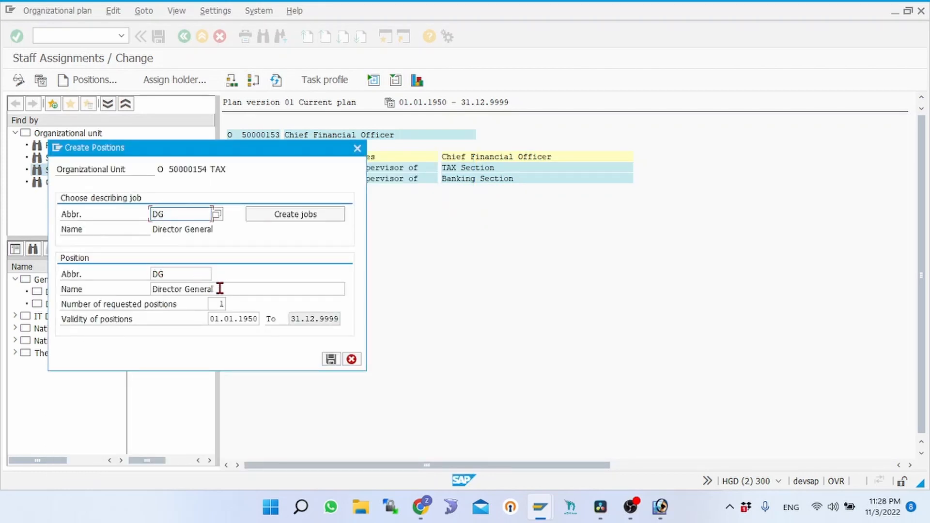
Step: Name the position Director General (TAX), append T to its DG abbreviation, and save it
{"action": "left_click", "coordinate": [222, 289]}
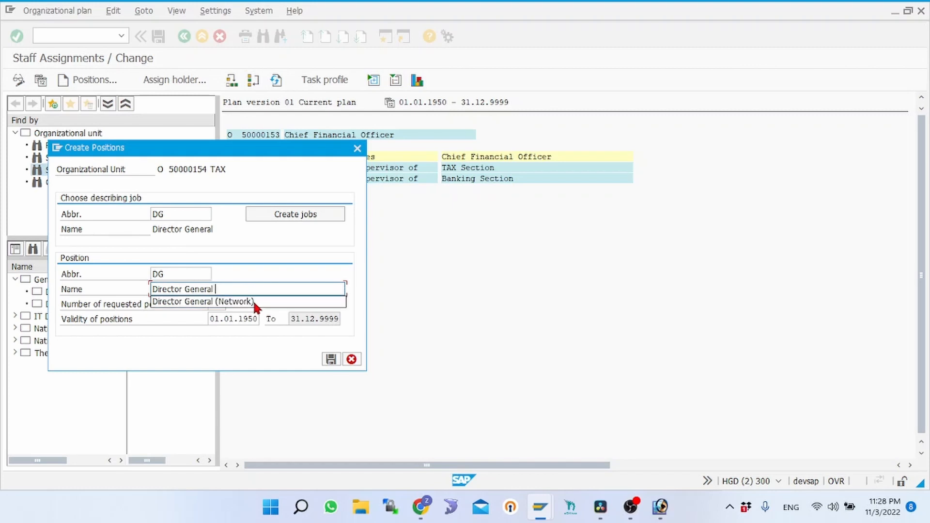
{"action": "type", "text": "(TAX"}
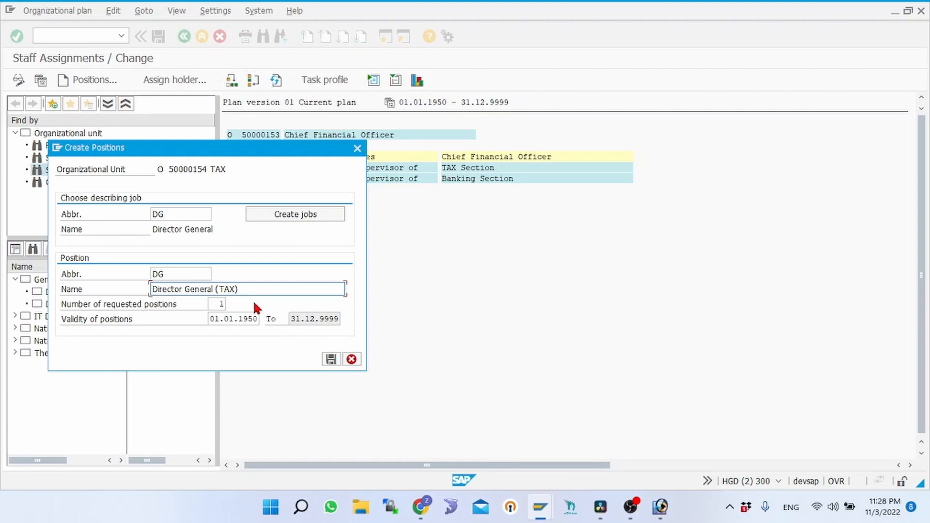
{"action": "left_click", "coordinate": [178, 272]}
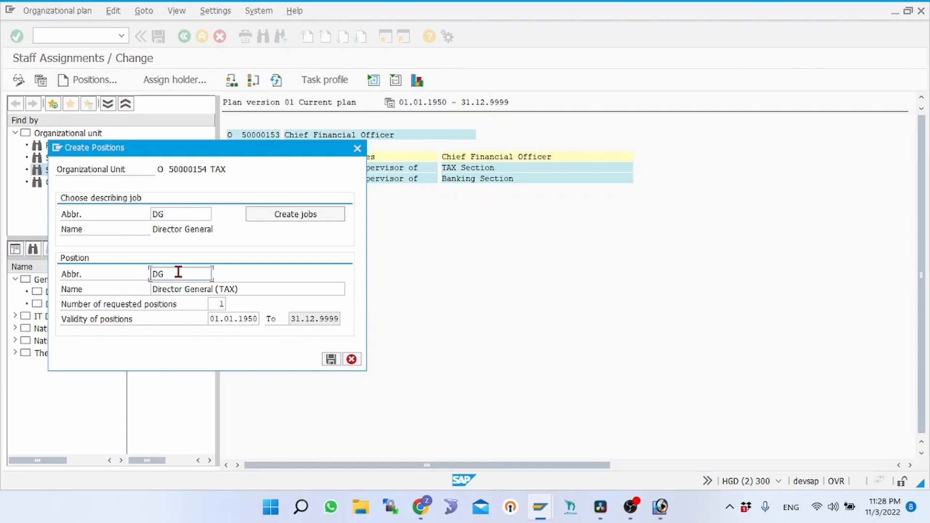
{"action": "type", "text": "T"}
{"action": "left_click", "coordinate": [331, 359]}
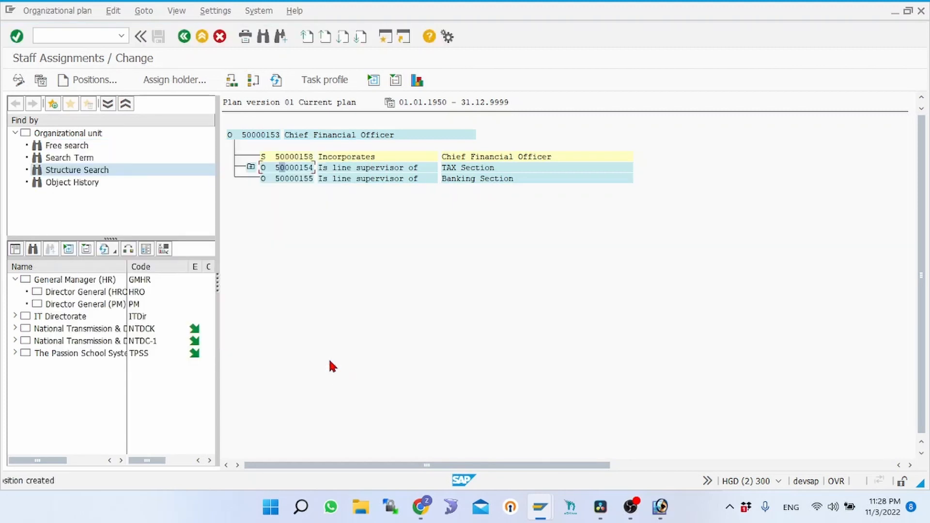
Step: Expand the TAX Section and start another position in it with Manager (MGR) as the describing job
{"action": "left_click", "coordinate": [251, 167]}
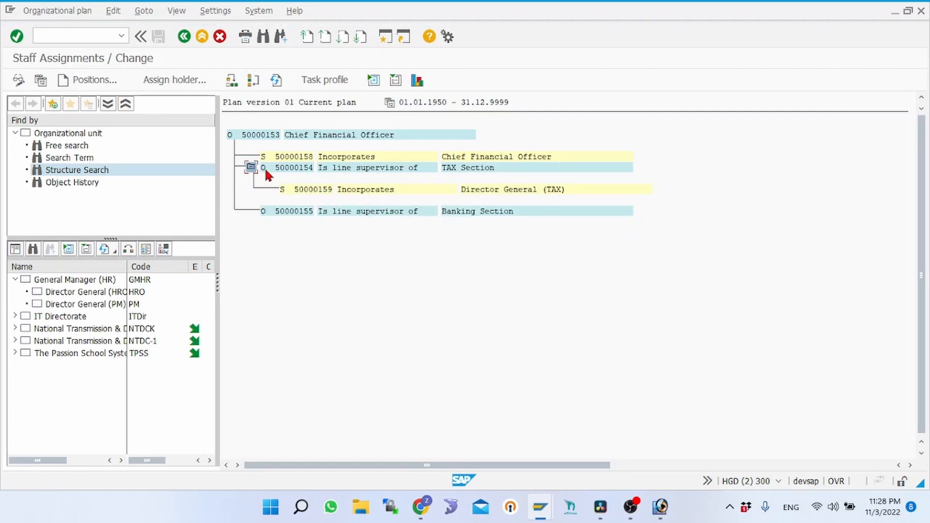
{"action": "left_click", "coordinate": [286, 168]}
{"action": "left_click", "coordinate": [95, 79]}
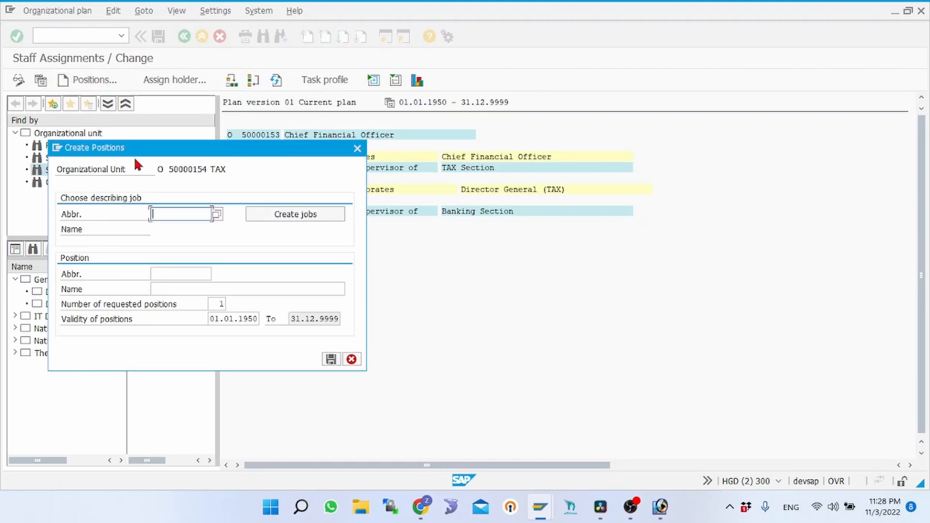
{"action": "left_click", "coordinate": [217, 214]}
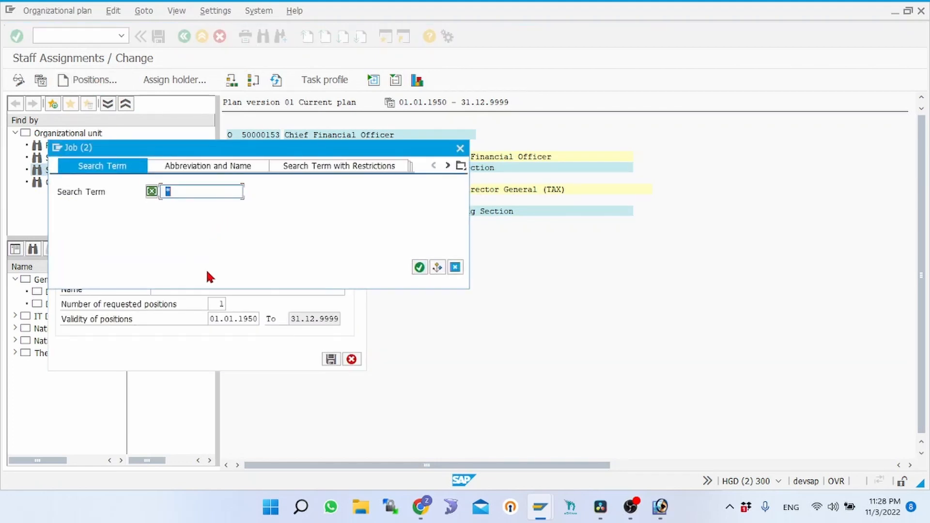
{"action": "left_click", "coordinate": [420, 268]}
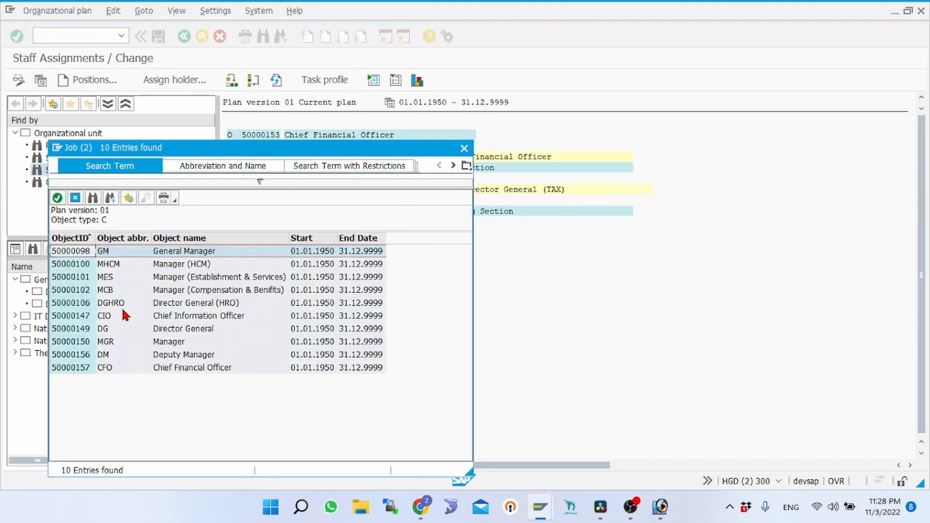
{"action": "left_click", "coordinate": [107, 342]}
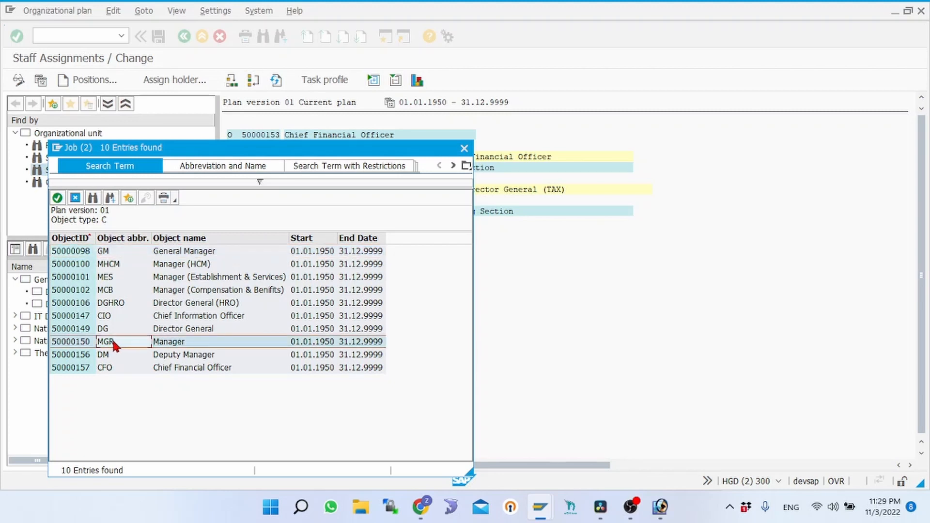
{"action": "double_click", "coordinate": [115, 343]}
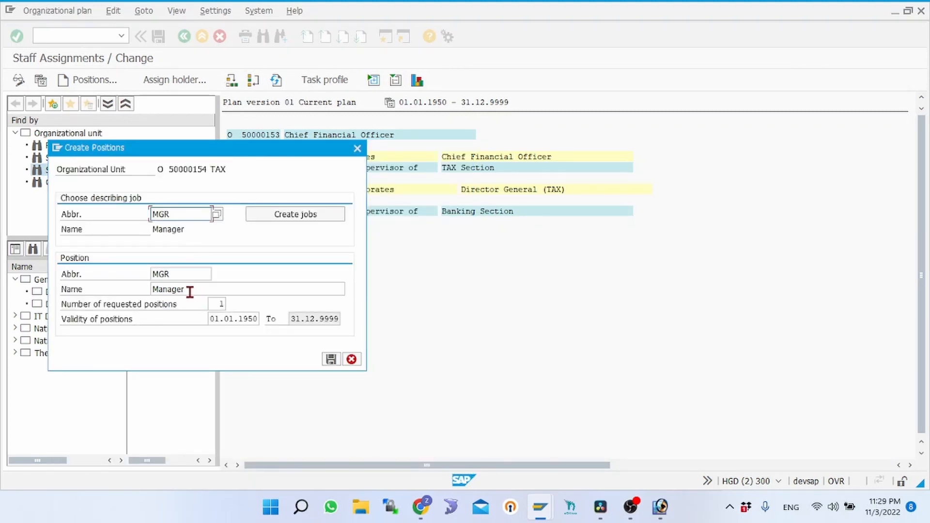
Step: Give the position the abbreviation MGRT and the name Manager (TAX), and save it
{"action": "left_click", "coordinate": [185, 276]}
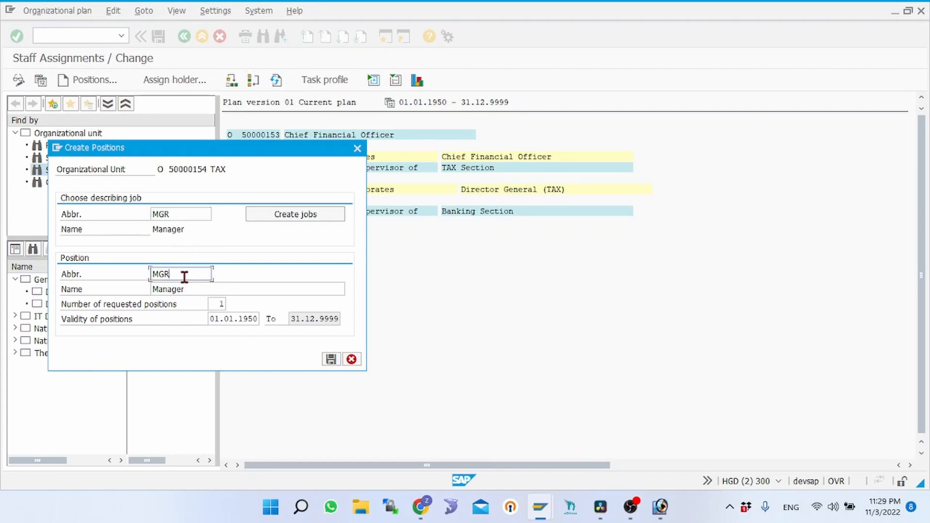
{"action": "type", "text": "T"}
{"action": "left_click", "coordinate": [197, 290]}
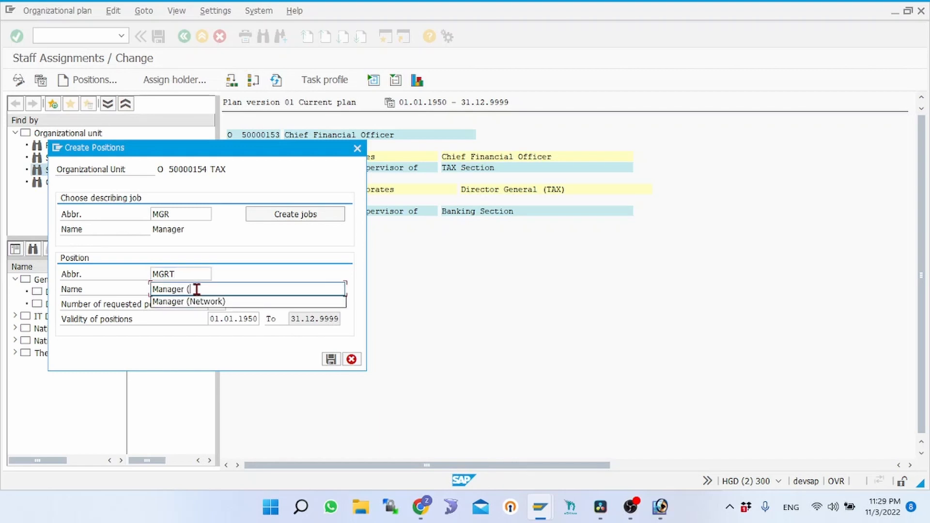
{"action": "type", "text": "(TAX)"}
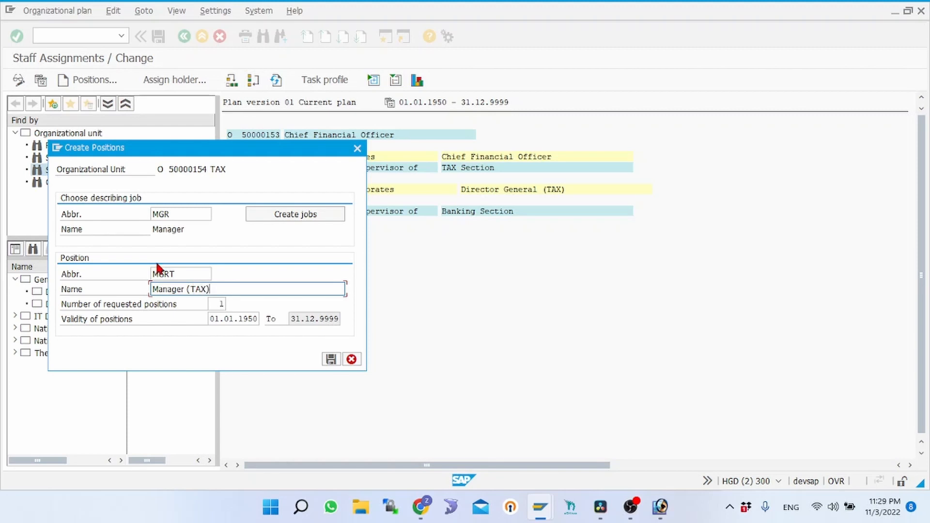
{"action": "left_click", "coordinate": [331, 359]}
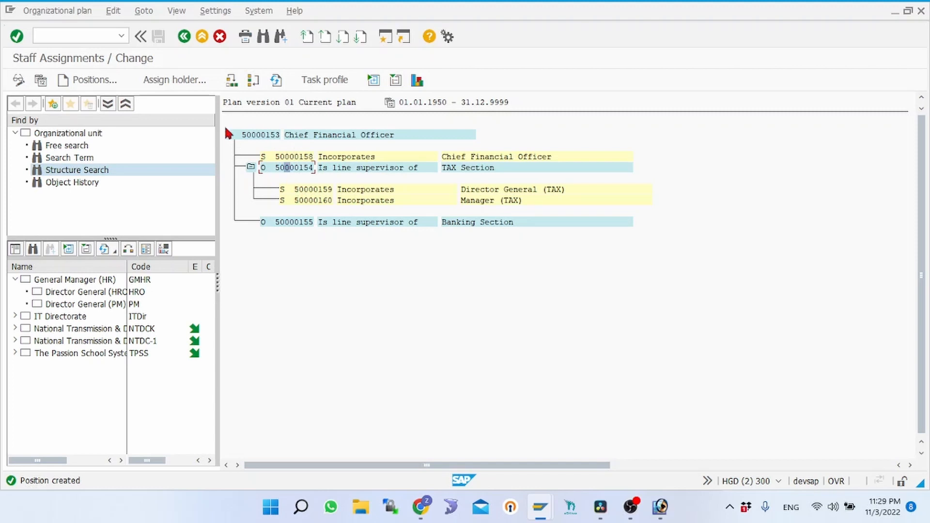
Step: Turn off the object key display in the structure and open the object description of the Manager (TAX) position
{"action": "left_click", "coordinate": [176, 10]}
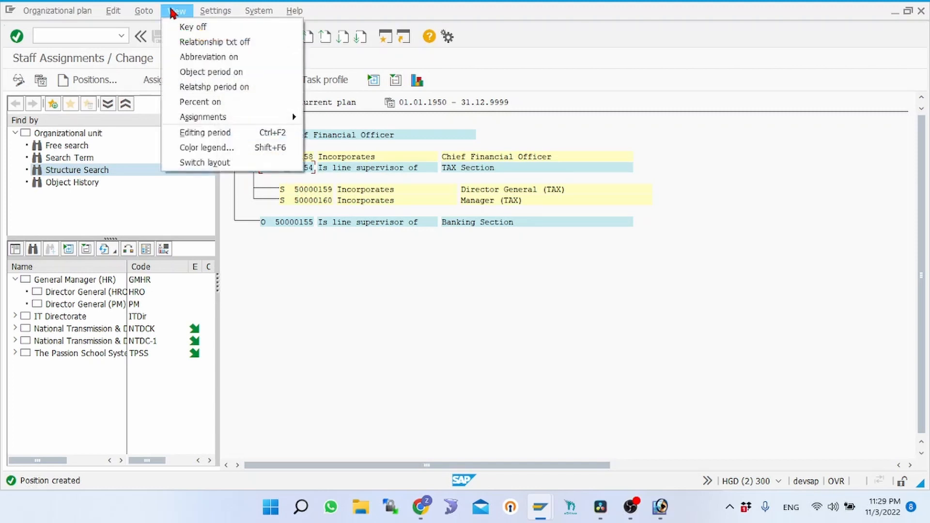
{"action": "left_click", "coordinate": [200, 29]}
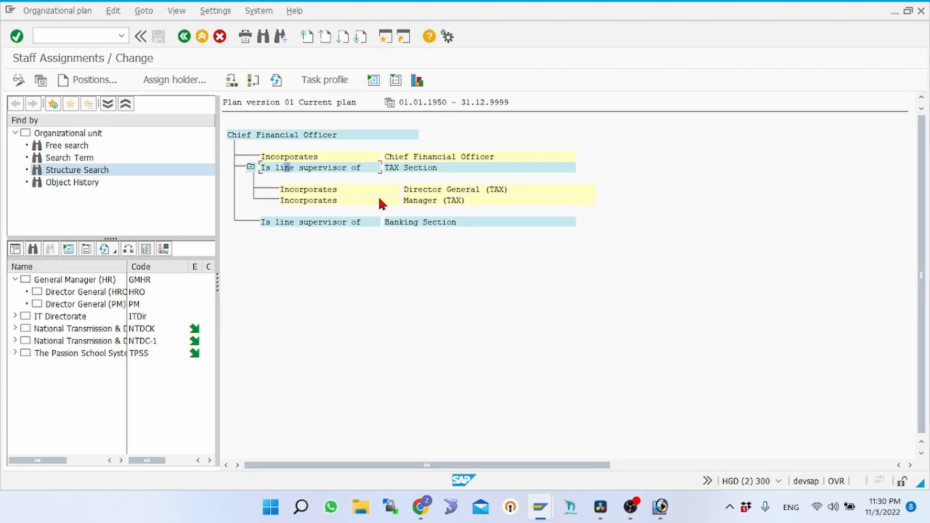
{"action": "left_click", "coordinate": [416, 201]}
{"action": "left_click_drag", "start_coordinate": [416, 202], "coordinate": [420, 199]}
{"action": "left_click", "coordinate": [430, 199]}
{"action": "right_click", "coordinate": [415, 200]}
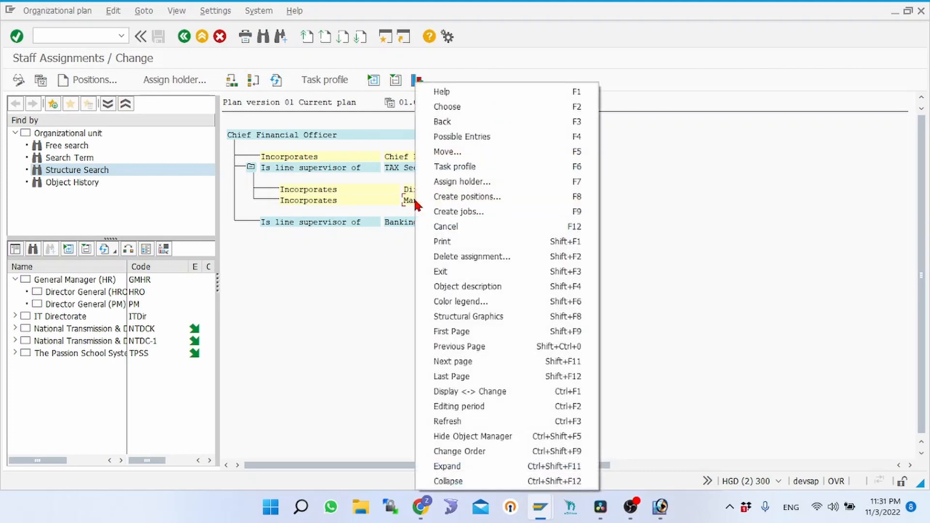
{"action": "left_click", "coordinate": [463, 287]}
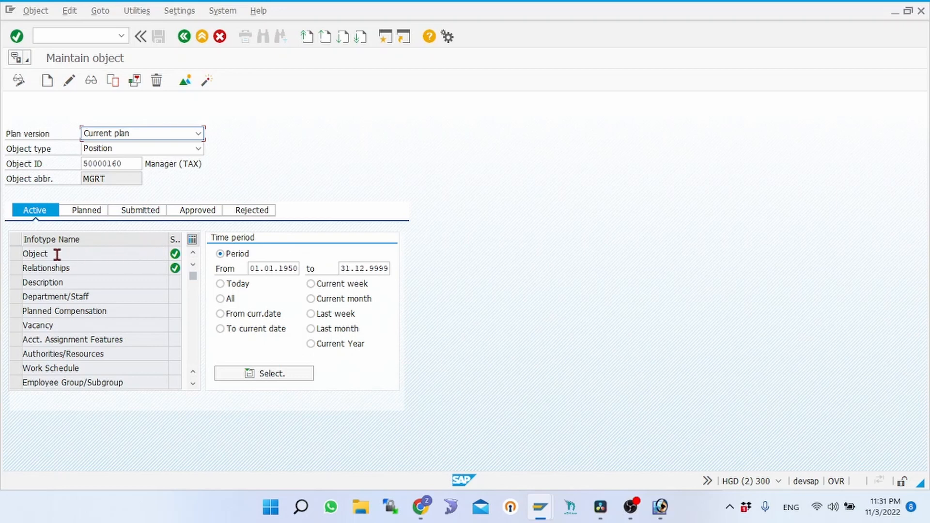
Step: Examine the Manager (TAX) position's header data, object type and infotypes such as Object and Description
{"action": "left_click", "coordinate": [15, 254]}
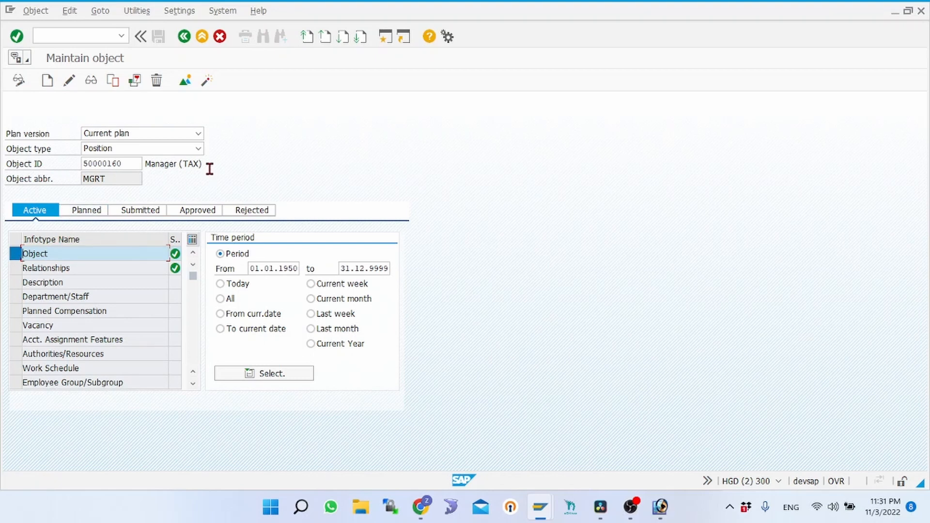
{"action": "left_click", "coordinate": [166, 165]}
{"action": "left_click", "coordinate": [270, 377]}
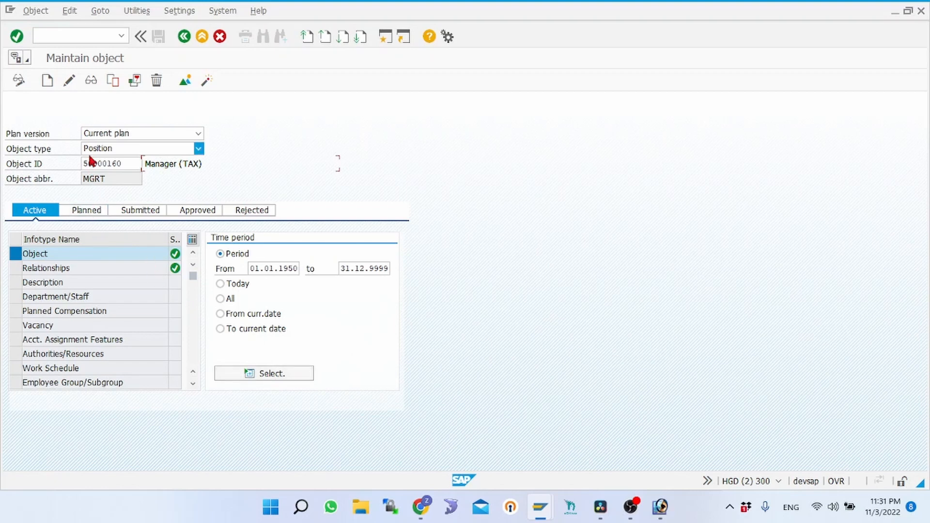
{"action": "left_click", "coordinate": [199, 153]}
{"action": "left_click", "coordinate": [199, 151]}
{"action": "left_click", "coordinate": [199, 151]}
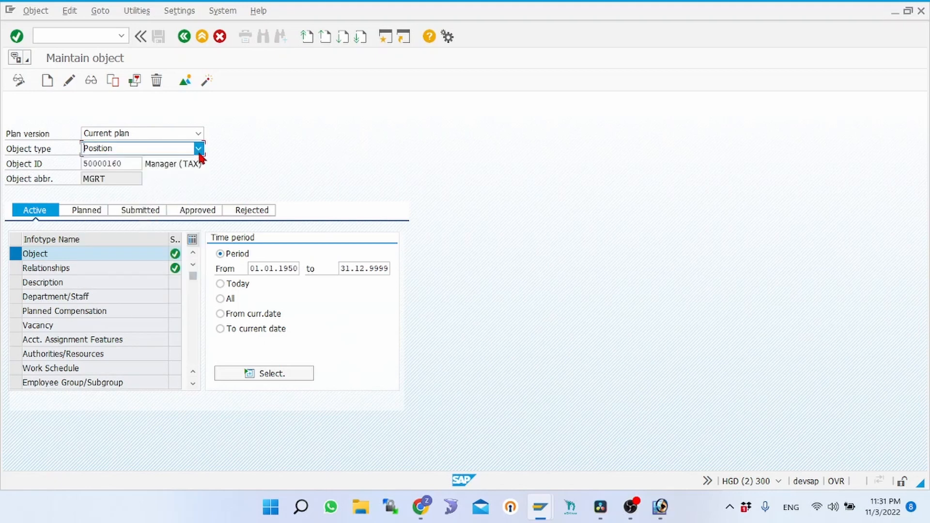
{"action": "left_click", "coordinate": [117, 179]}
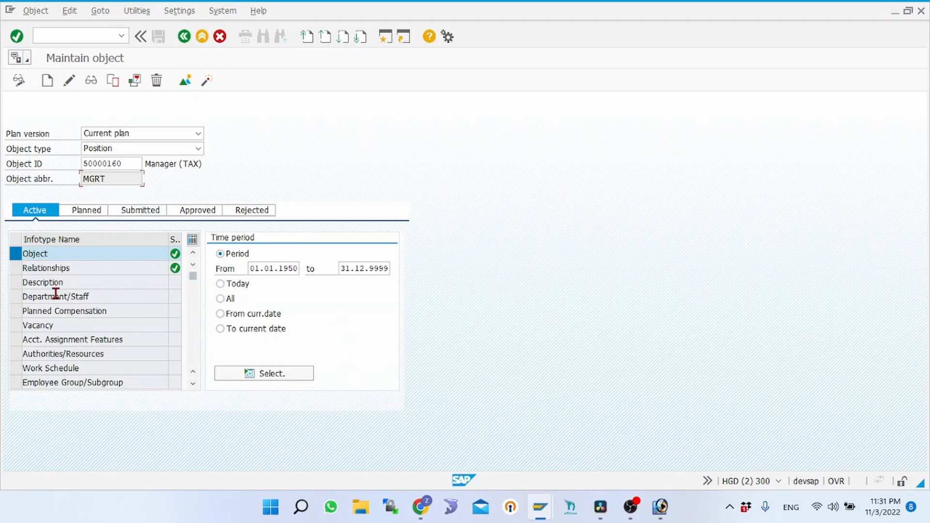
{"action": "left_click", "coordinate": [16, 281]}
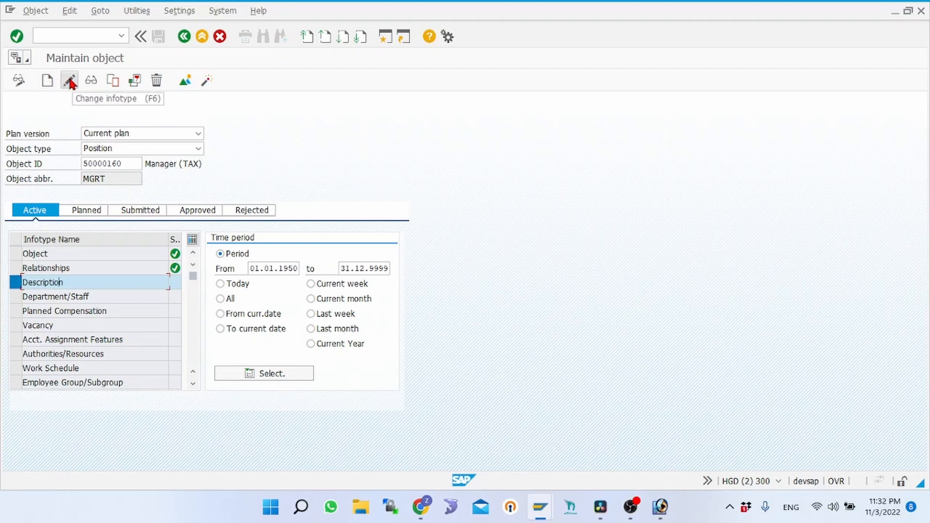
Step: Open the Manager (TAX) position's Object infotype for changing, save the record and return to the staff assignments
{"action": "left_click", "coordinate": [16, 253]}
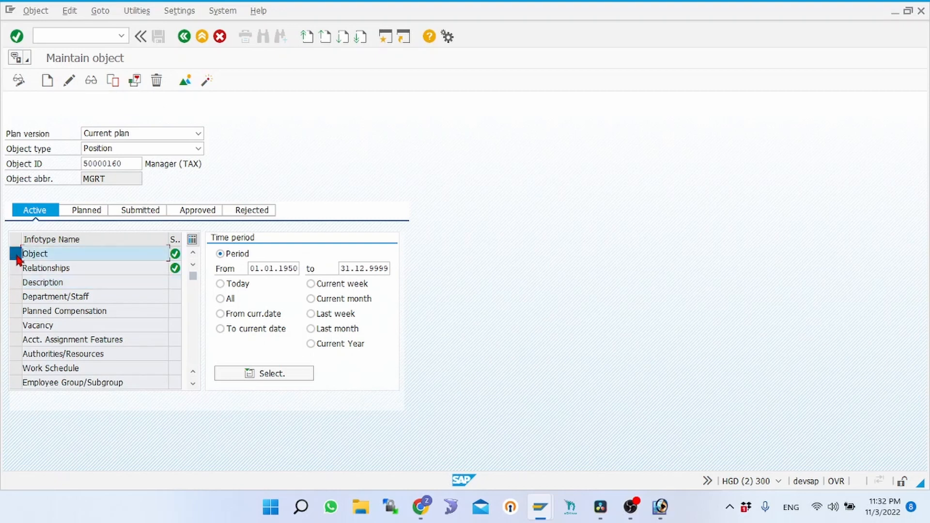
{"action": "left_click", "coordinate": [69, 81]}
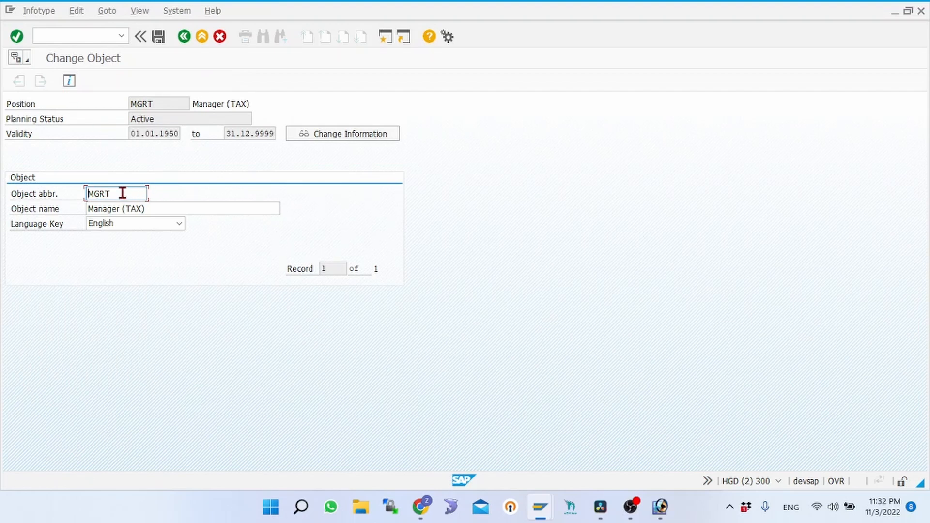
{"action": "left_click", "coordinate": [160, 208]}
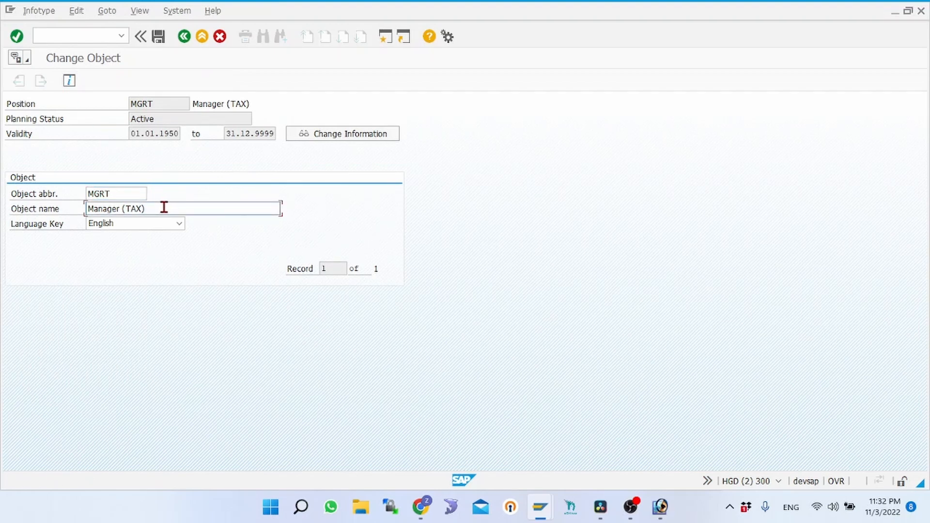
{"action": "left_click", "coordinate": [161, 39]}
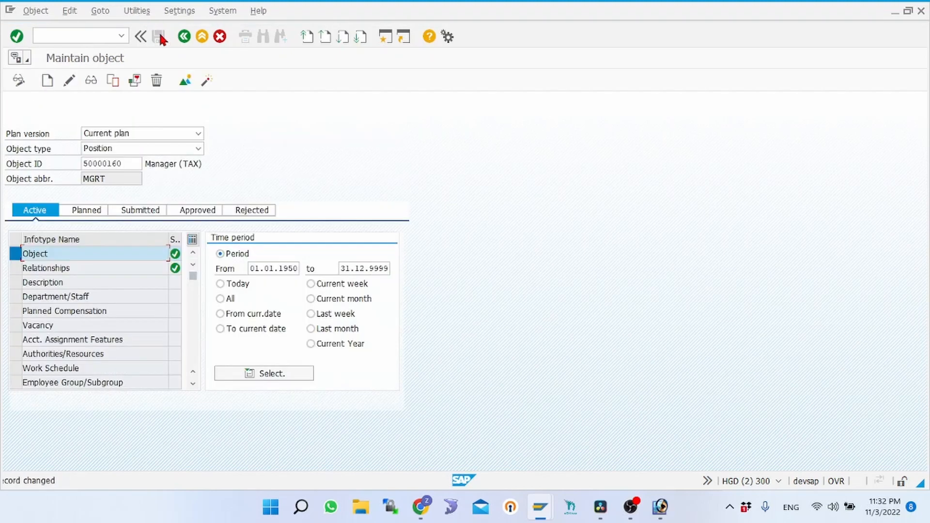
{"action": "left_click", "coordinate": [203, 36]}
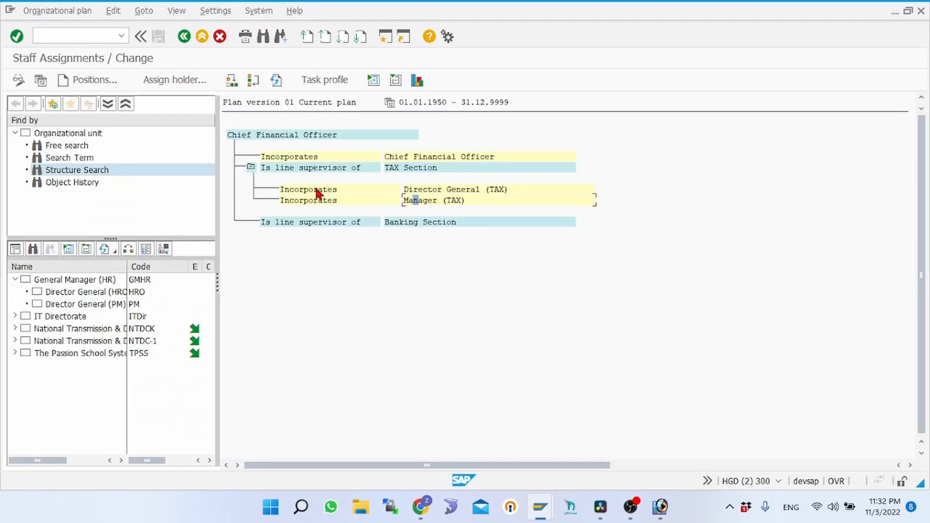
{"action": "left_click", "coordinate": [450, 199]}
{"action": "left_click", "coordinate": [311, 200]}
{"action": "right_click", "coordinate": [306, 200]}
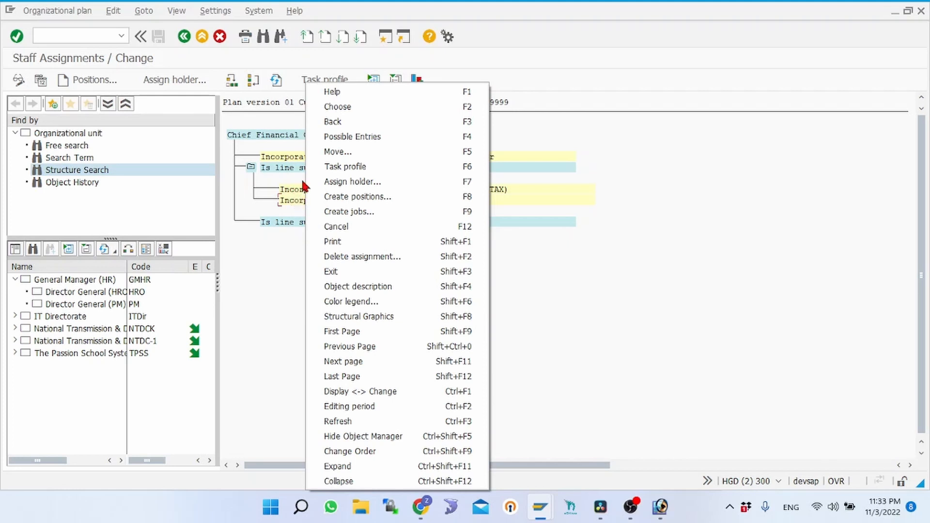
{"action": "left_click", "coordinate": [335, 153]}
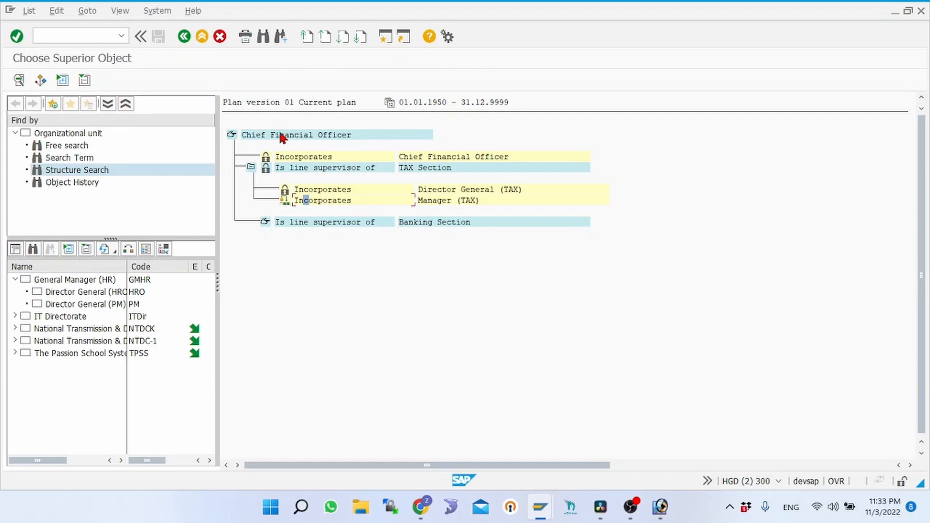
{"action": "left_click", "coordinate": [232, 135]}
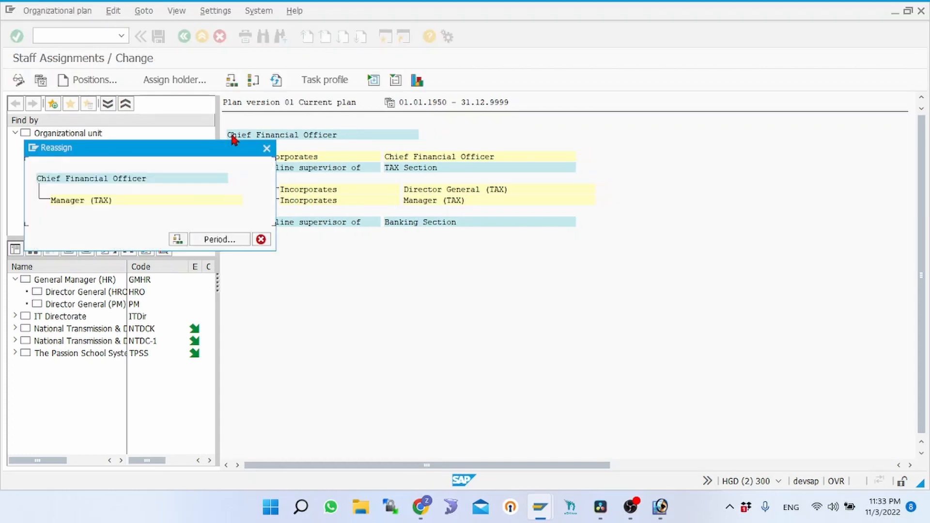
{"action": "left_click", "coordinate": [266, 148]}
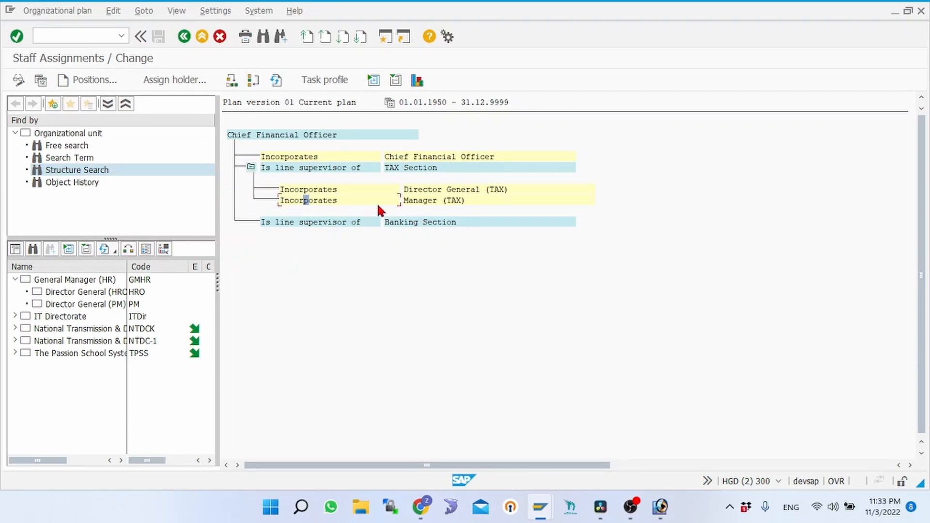
Step: Move the Manager (TAX) position from TAX Section to directly under the Chief Financial Officer unit and confirm the reassignment
{"action": "left_click", "coordinate": [321, 201]}
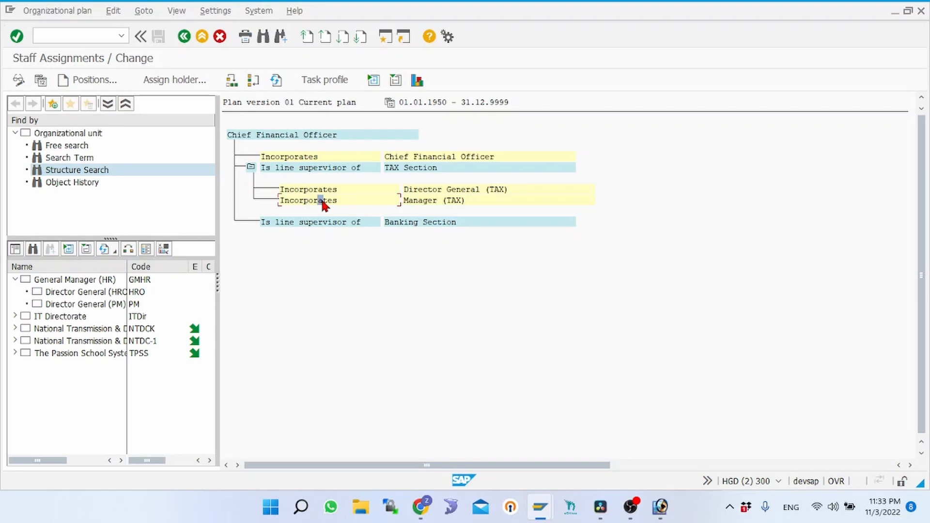
{"action": "left_click", "coordinate": [295, 200]}
{"action": "right_click", "coordinate": [294, 198]}
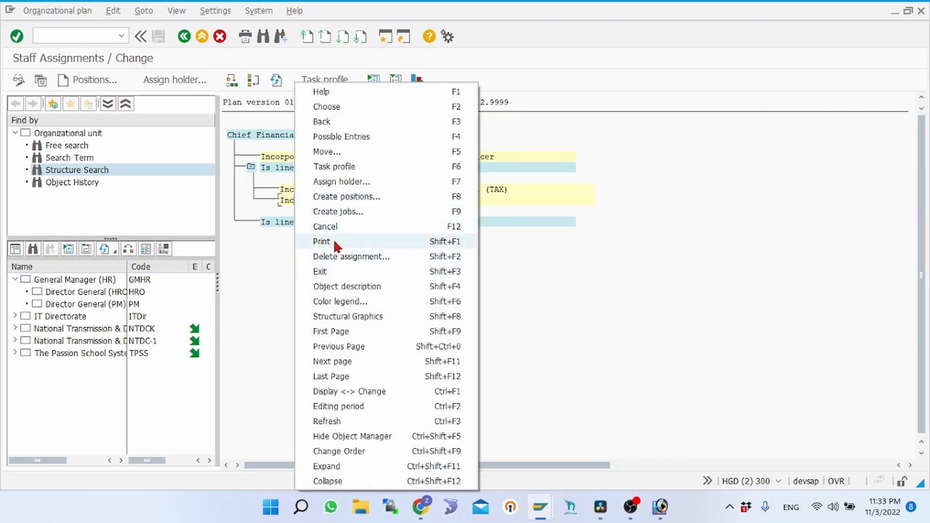
{"action": "left_click", "coordinate": [282, 202]}
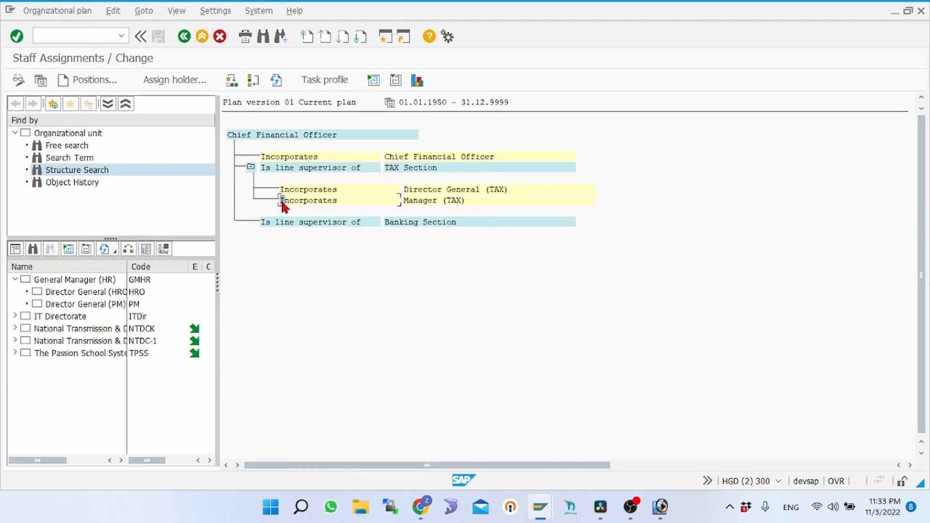
{"action": "right_click", "coordinate": [325, 207]}
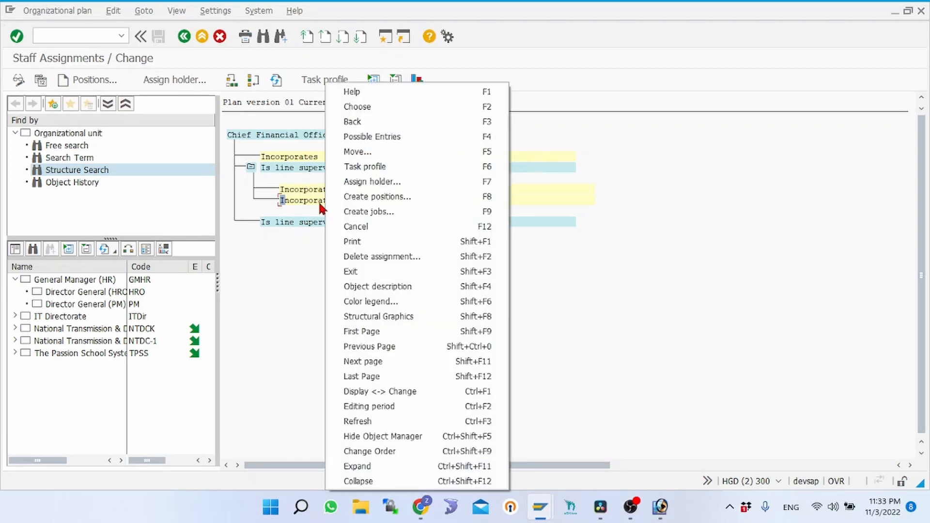
{"action": "right_click", "coordinate": [299, 200]}
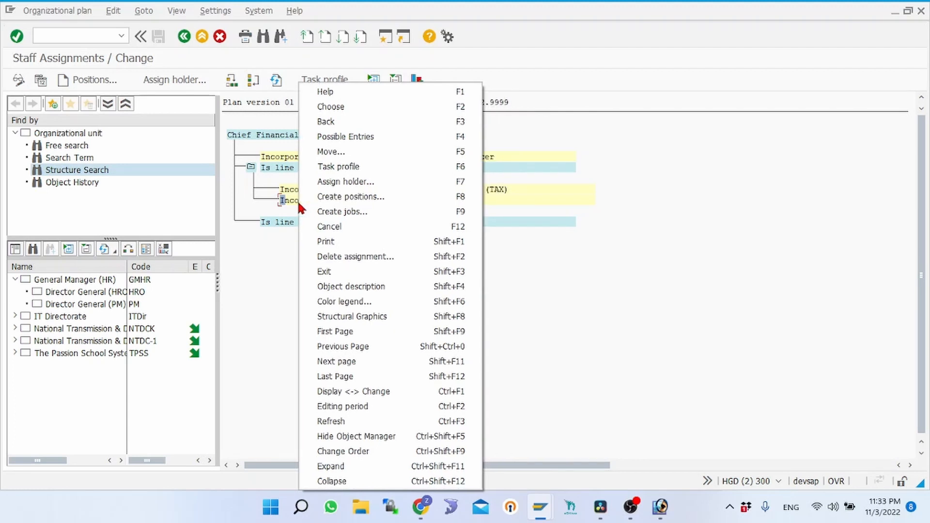
{"action": "right_click", "coordinate": [287, 201]}
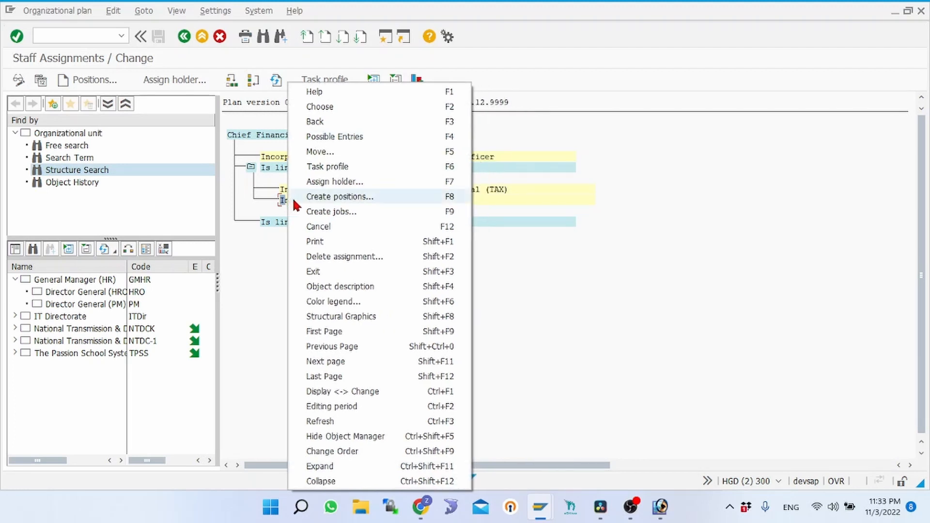
{"action": "left_click", "coordinate": [328, 153]}
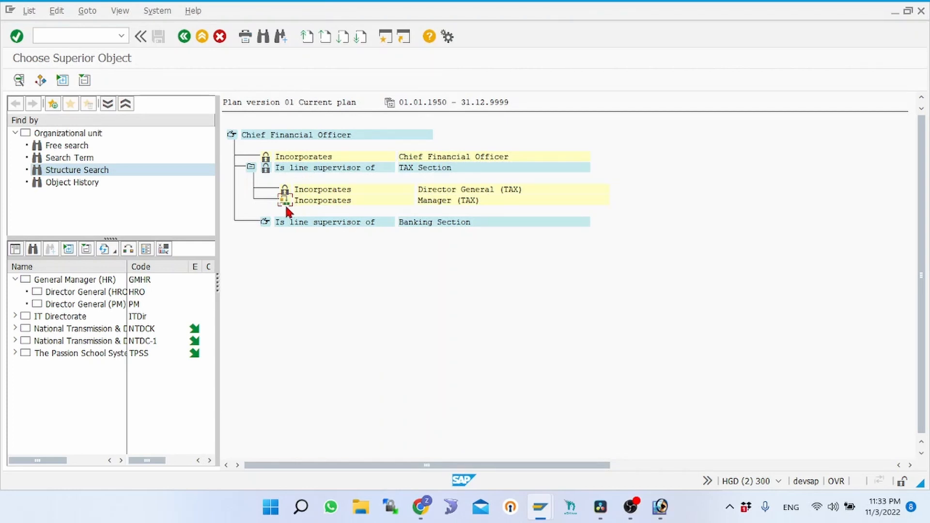
{"action": "left_click", "coordinate": [232, 137]}
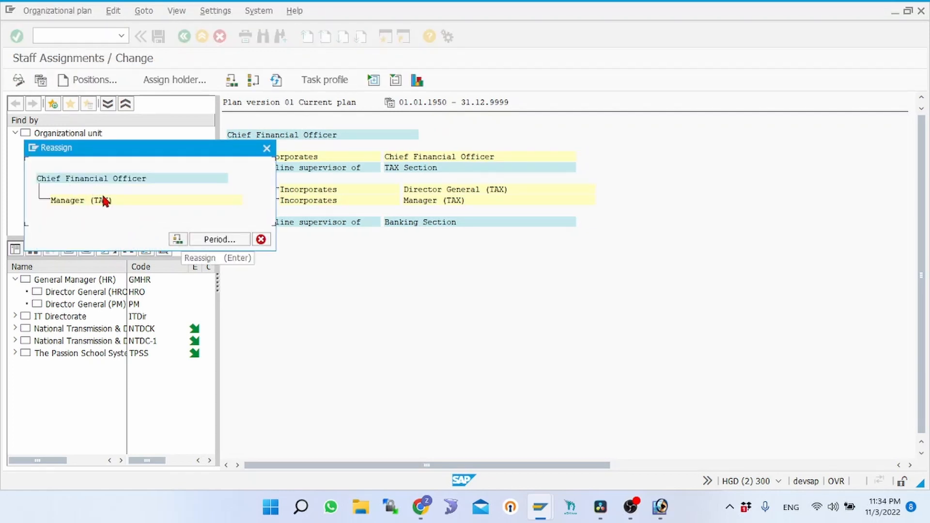
{"action": "left_click", "coordinate": [179, 239]}
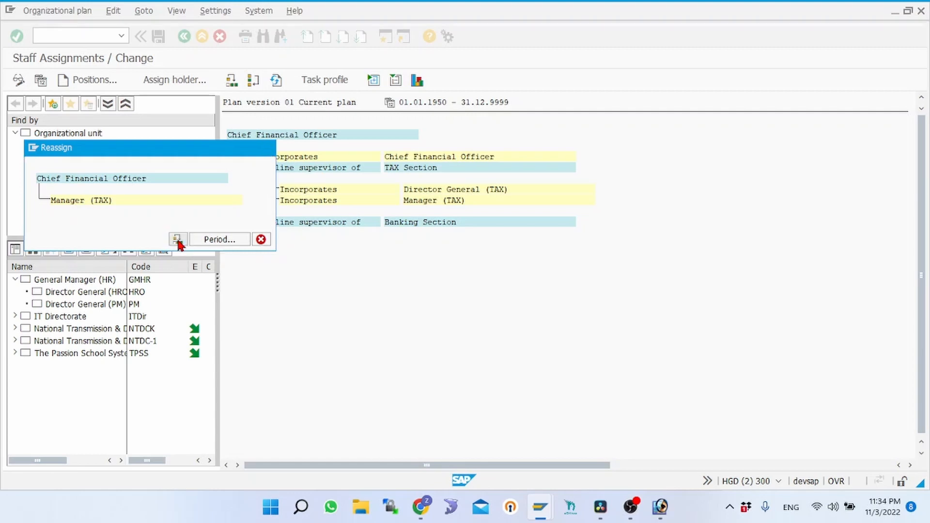
Step: Move the Manager (TAX) position from the Chief Financial Officer unit to TAX Section and confirm the reassignment
{"action": "left_click", "coordinate": [300, 158]}
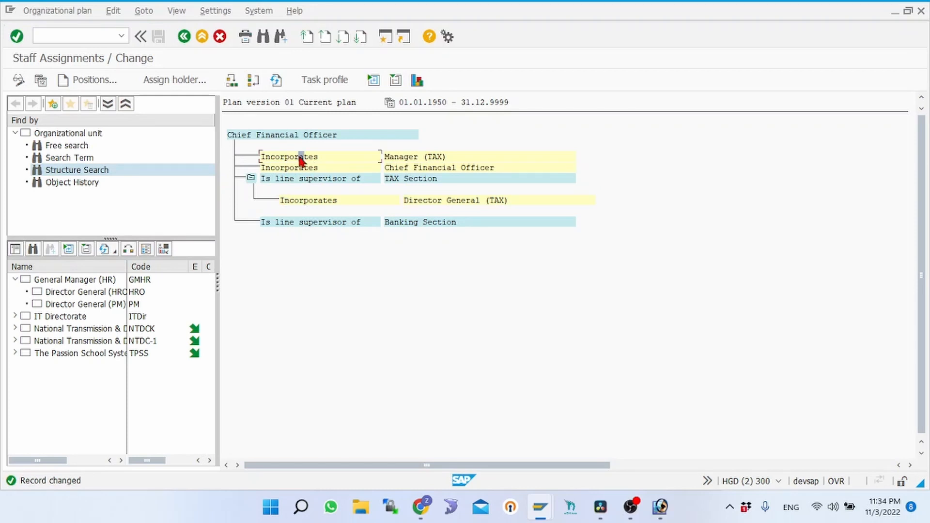
{"action": "right_click", "coordinate": [301, 160]}
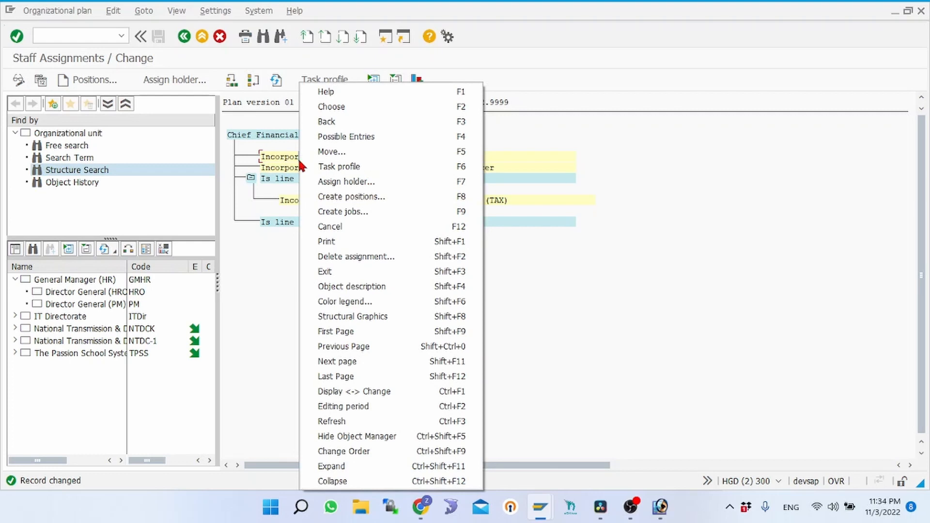
{"action": "left_click", "coordinate": [321, 152]}
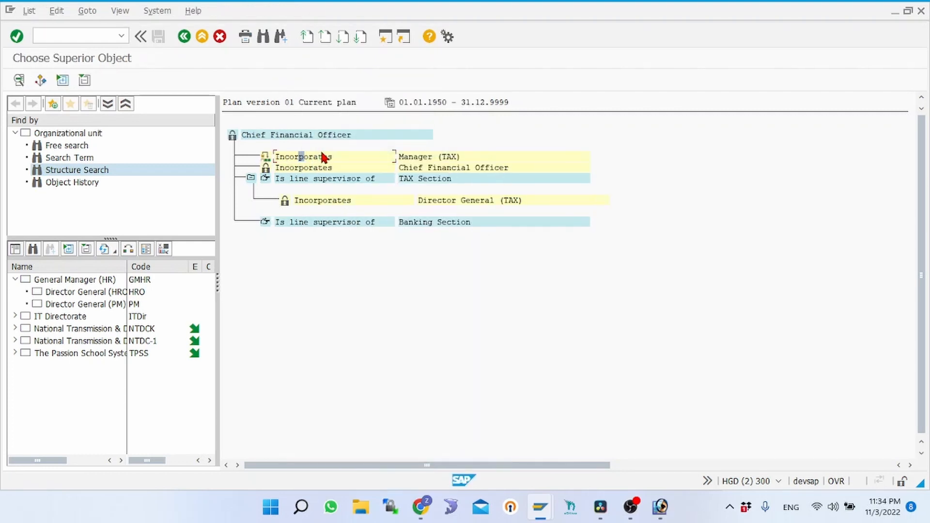
{"action": "left_click", "coordinate": [265, 179]}
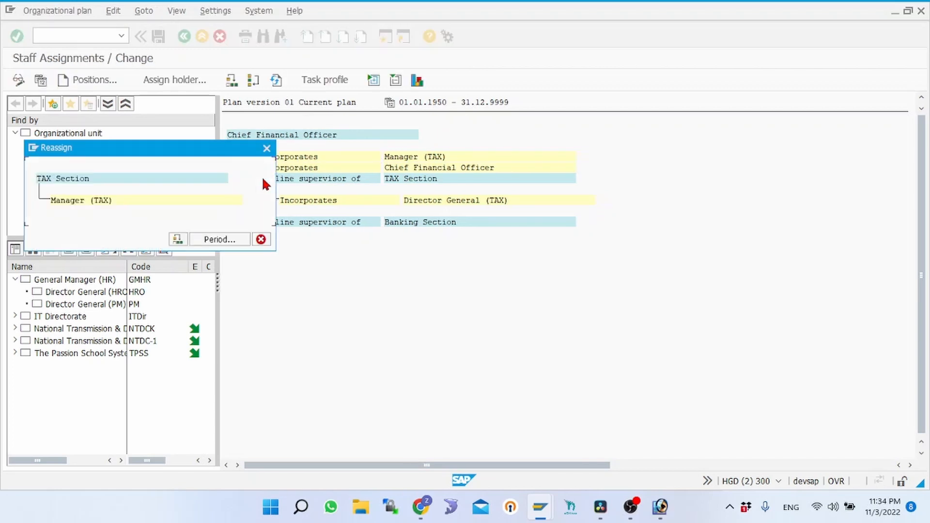
{"action": "left_click", "coordinate": [177, 240]}
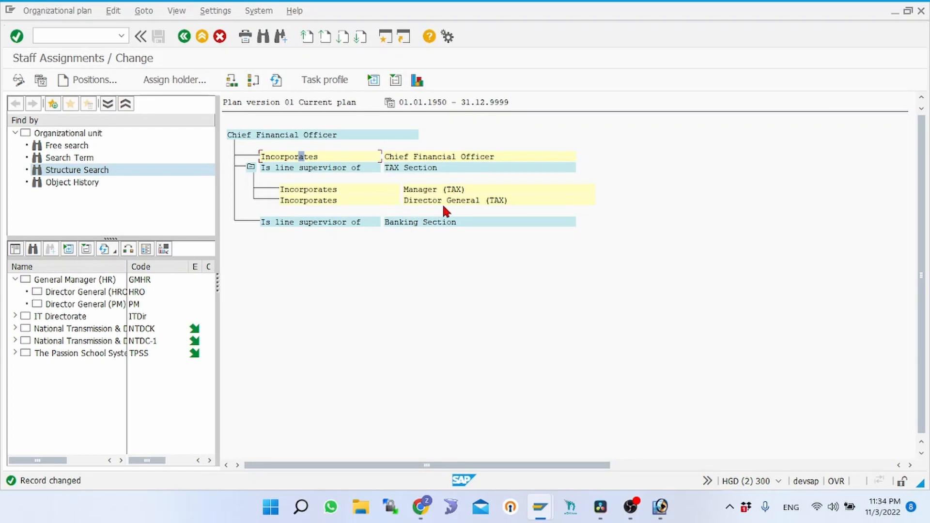
Step: Change the order of the positions in TAX Section, placing Director General (TAX) above Manager (TAX)
{"action": "left_click", "coordinate": [329, 200]}
{"action": "left_click", "coordinate": [253, 80]}
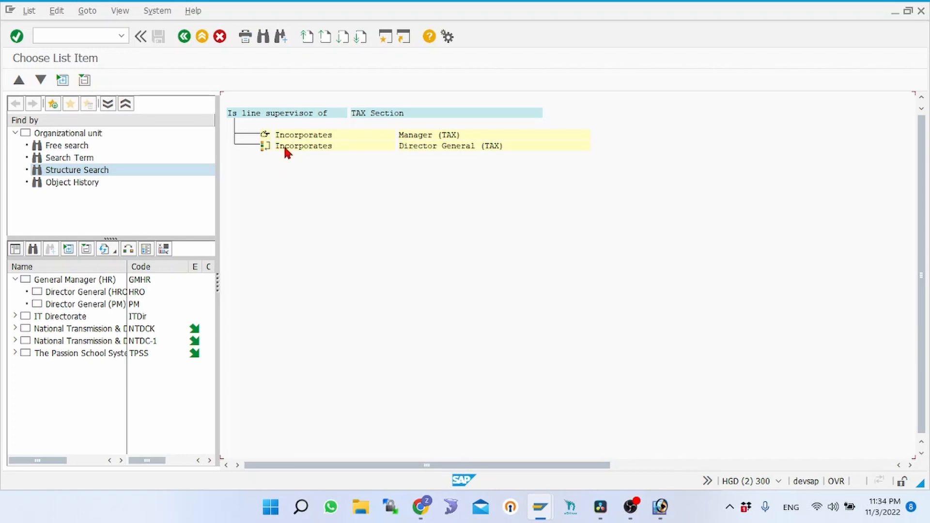
{"action": "left_click", "coordinate": [266, 136]}
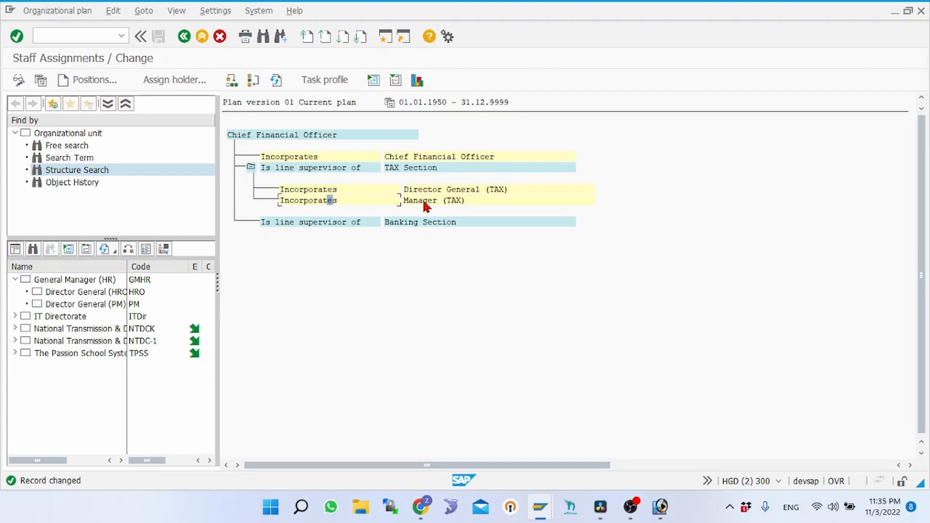
{"action": "right_click", "coordinate": [306, 206]}
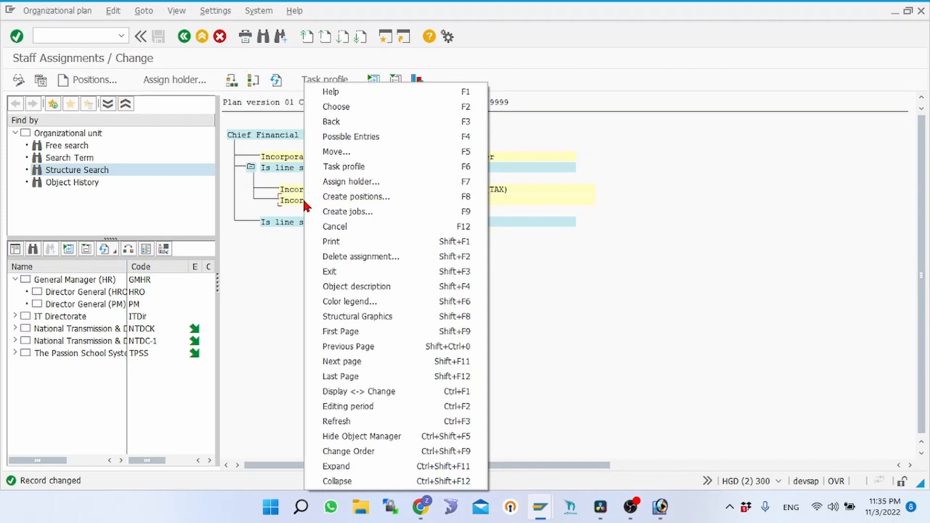
{"action": "left_click", "coordinate": [287, 199]}
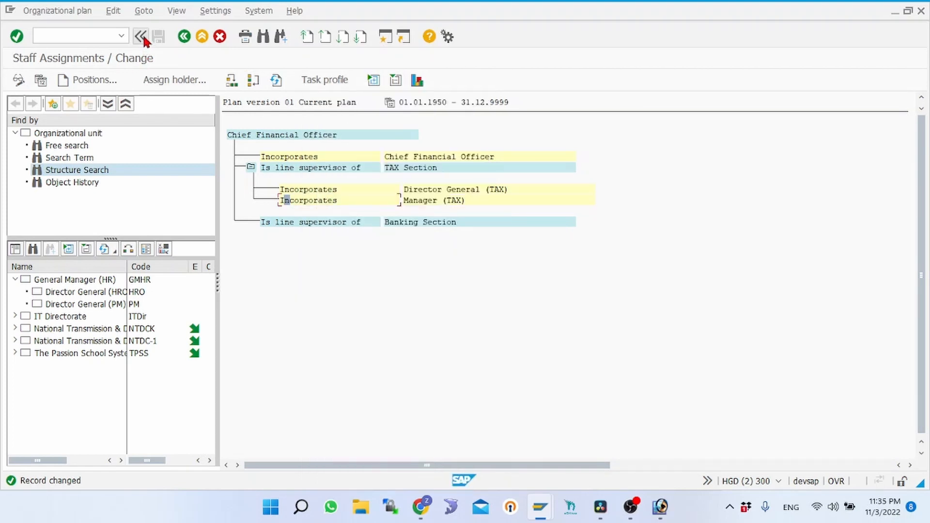
Step: Open TAX Section's reporting structure, subordinate the Manager (TAX) position to Director General (TAX), and save the relationship
{"action": "left_click", "coordinate": [144, 13]}
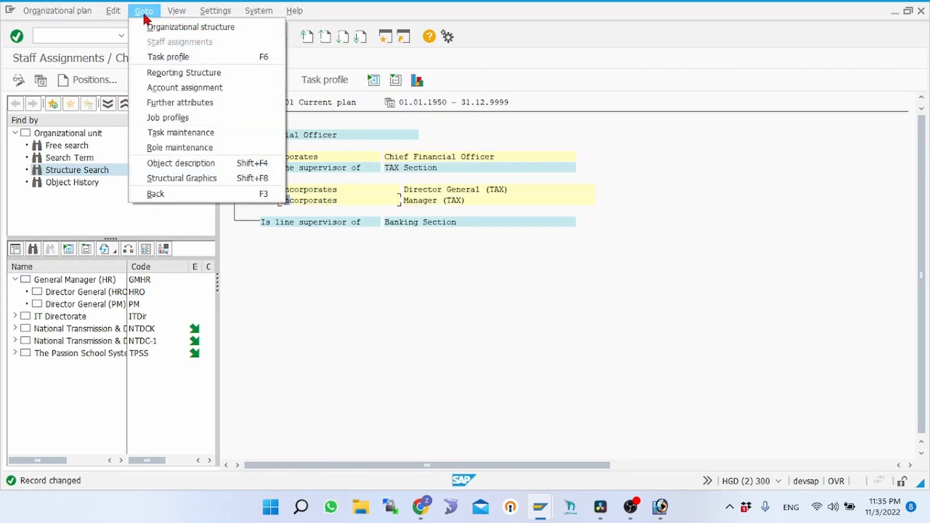
{"action": "left_click", "coordinate": [178, 72]}
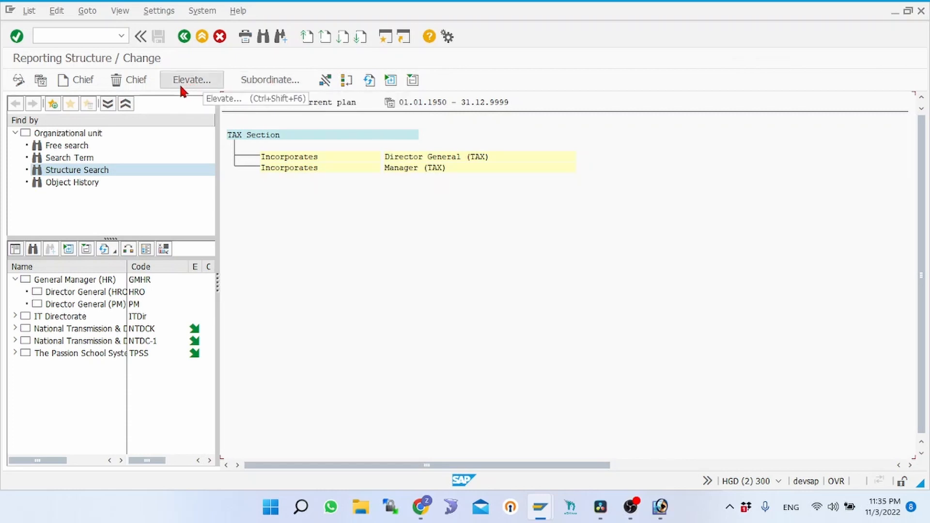
{"action": "left_click", "coordinate": [264, 78]}
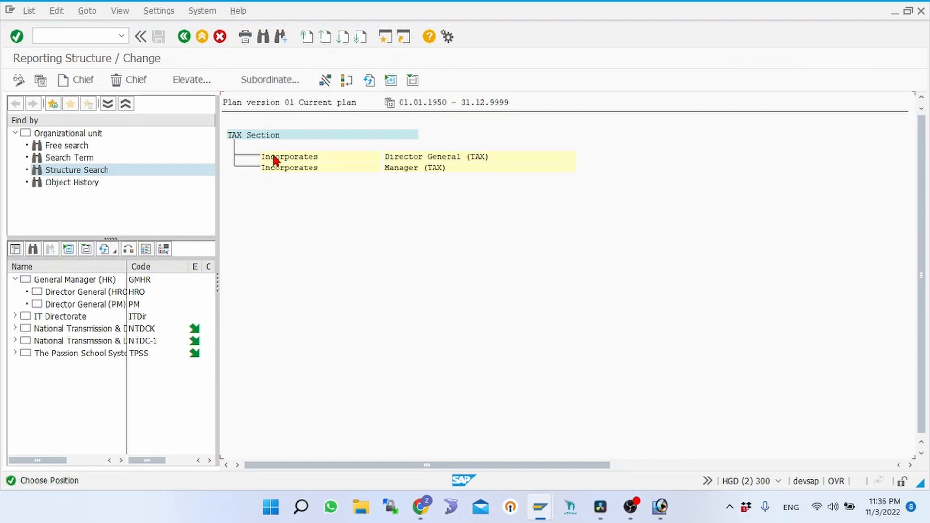
{"action": "left_click", "coordinate": [270, 79]}
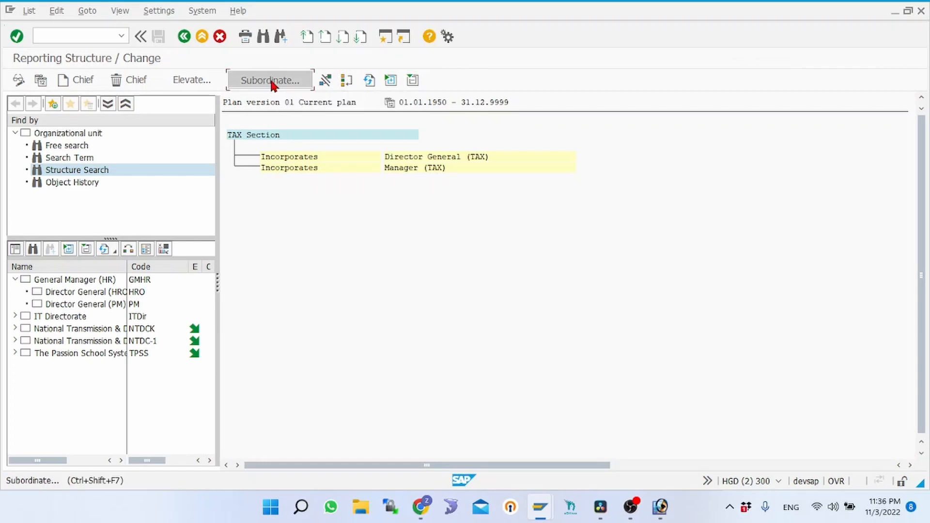
{"action": "left_click", "coordinate": [281, 155]}
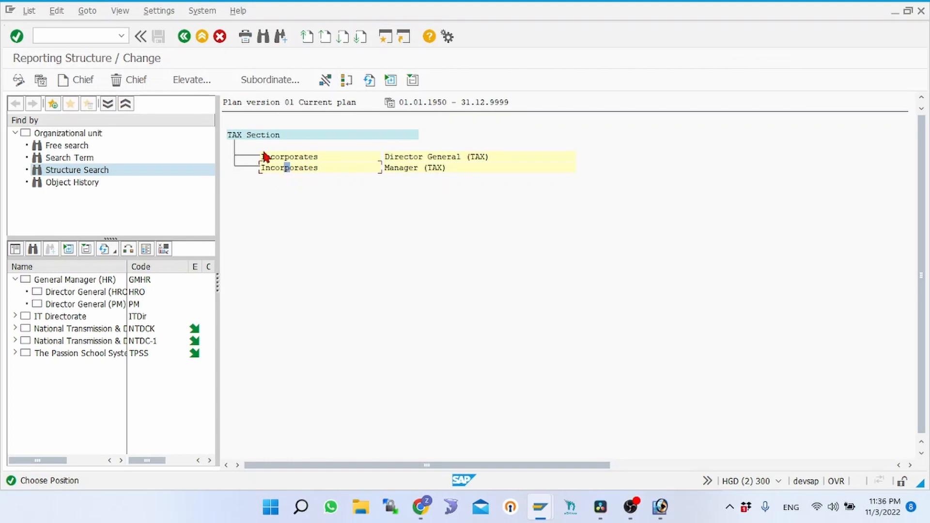
{"action": "left_click", "coordinate": [270, 79]}
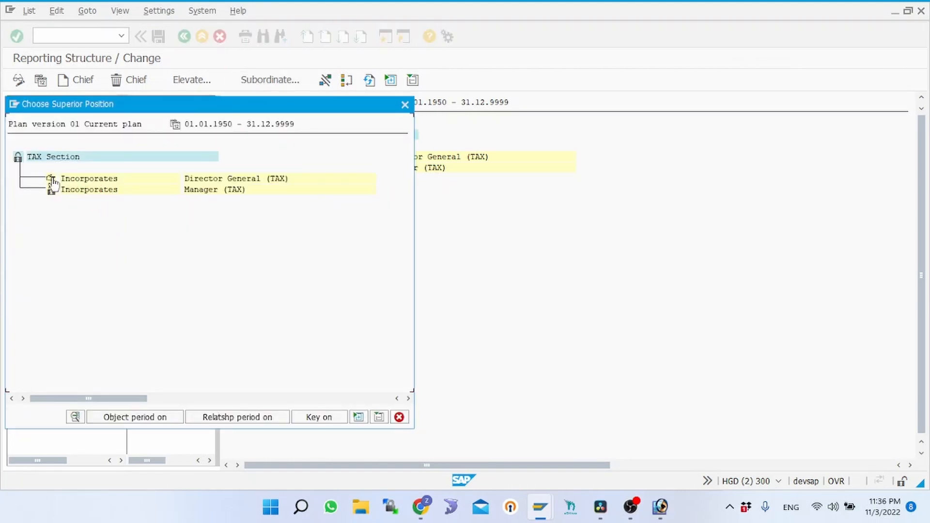
{"action": "left_click", "coordinate": [51, 180]}
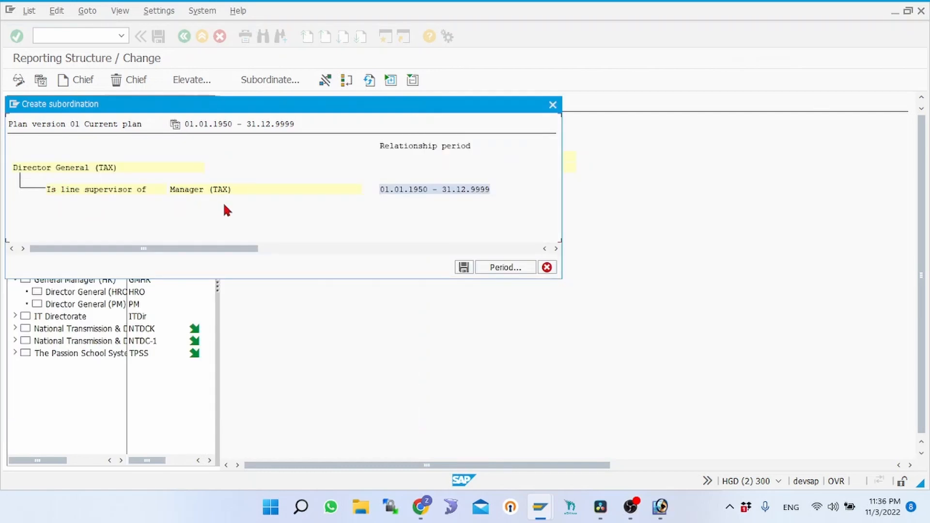
{"action": "left_click", "coordinate": [464, 267]}
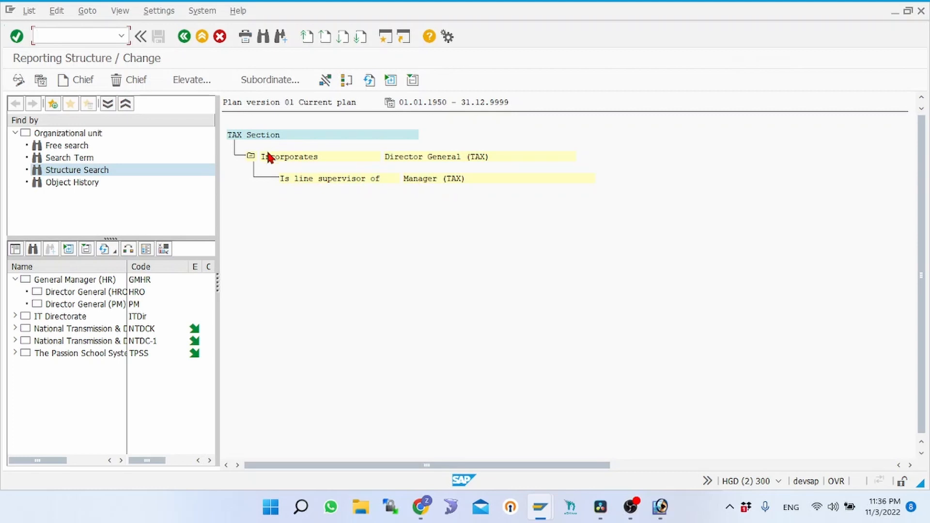
Step: Review TAX Section's staff assignments, the Chief Financial Officer unit's organizational structure, and that unit's reporting structure
{"action": "left_click", "coordinate": [88, 12]}
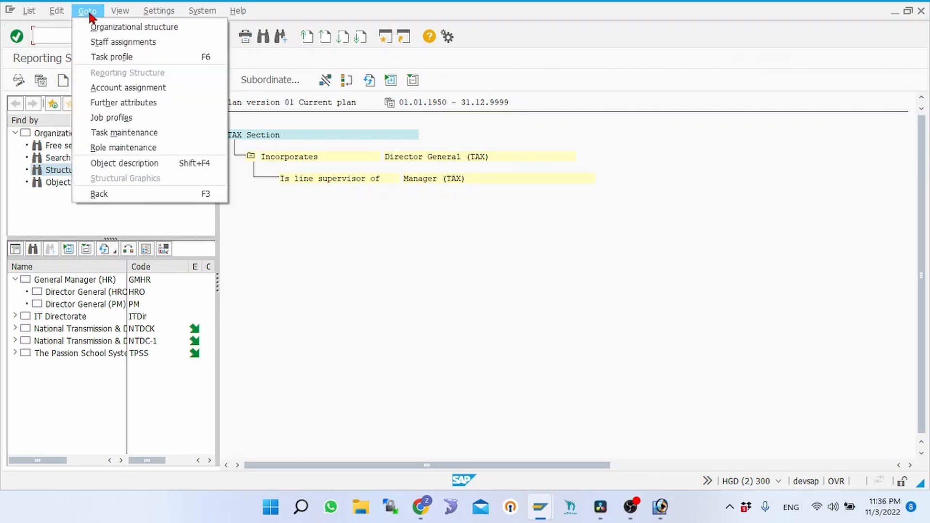
{"action": "left_click", "coordinate": [140, 44]}
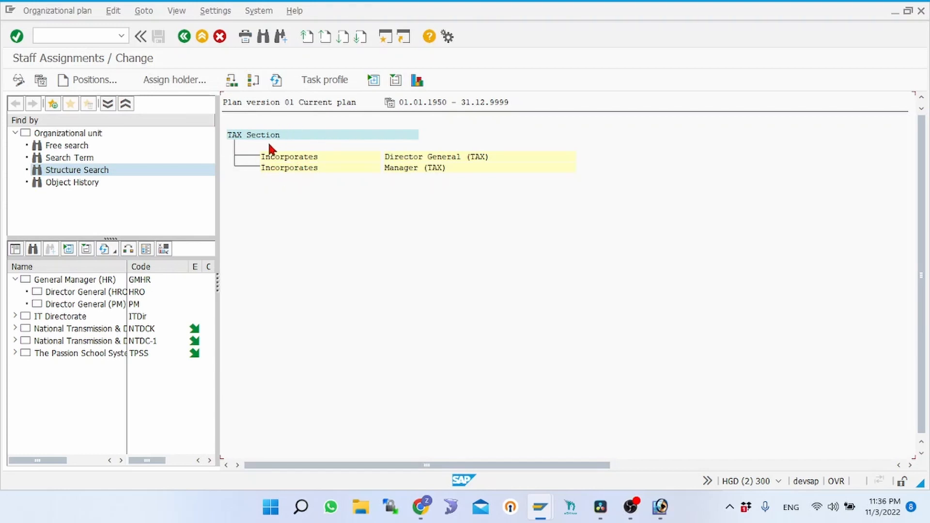
{"action": "left_click", "coordinate": [136, 10]}
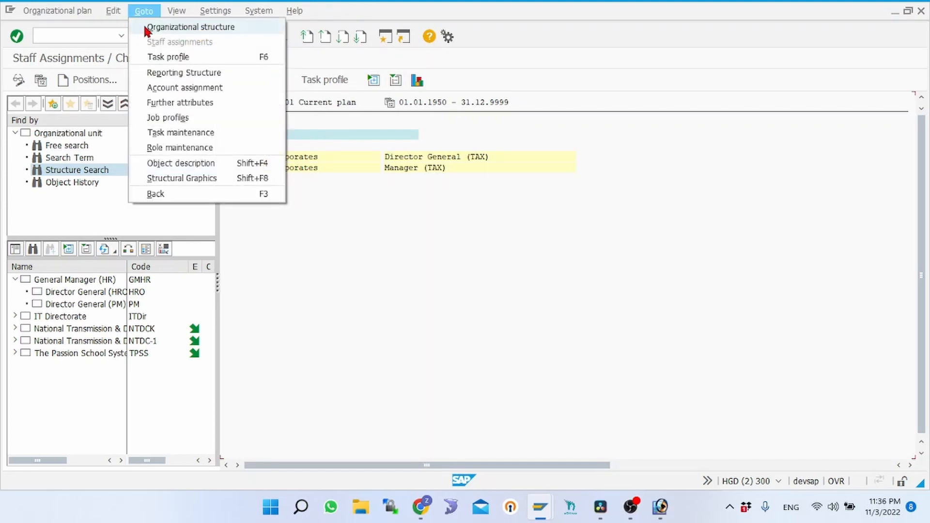
{"action": "left_click", "coordinate": [147, 26]}
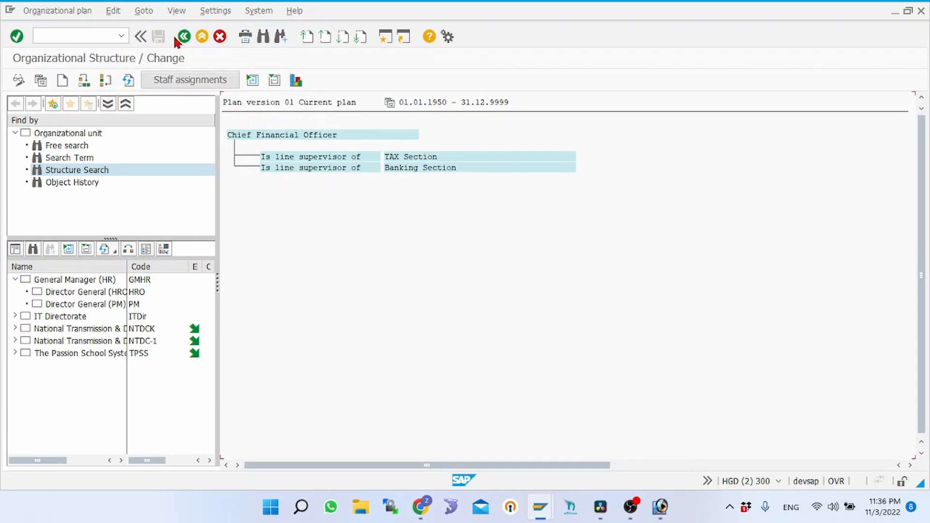
{"action": "left_click", "coordinate": [144, 12]}
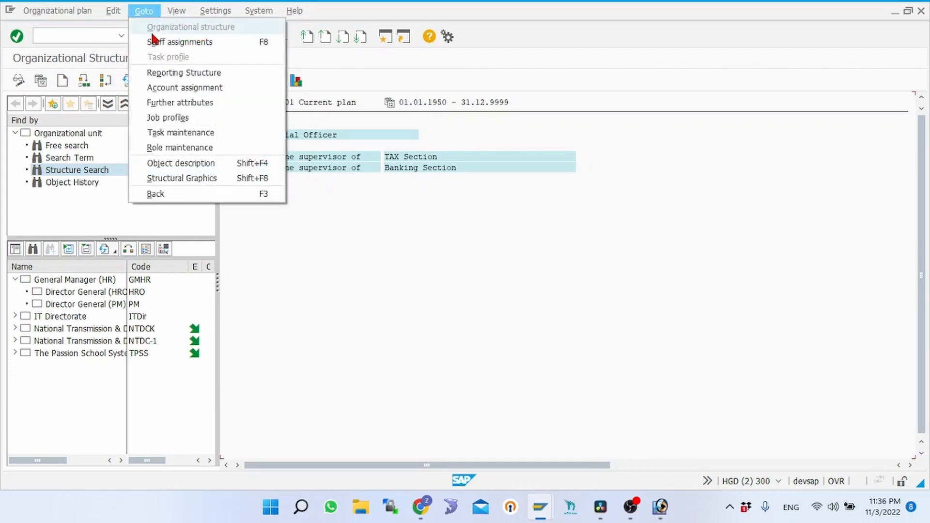
{"action": "left_click", "coordinate": [183, 74]}
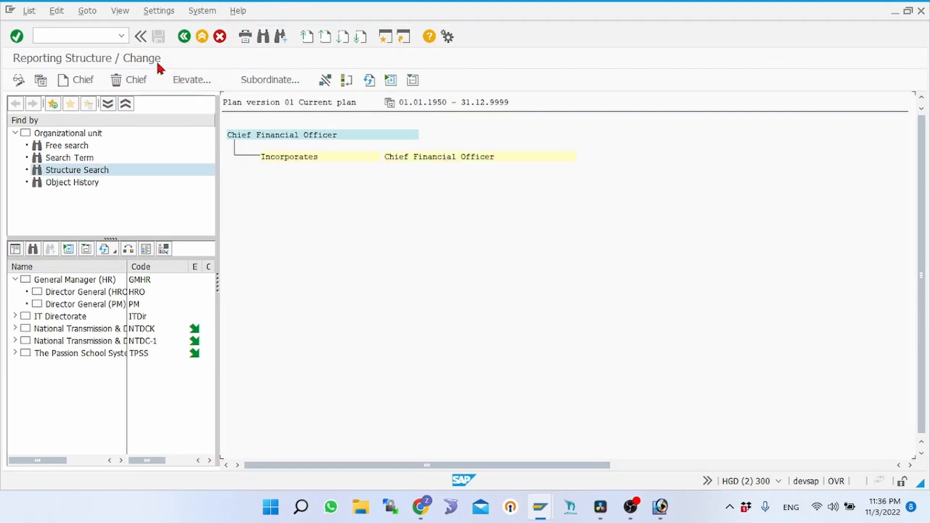
Step: Show the object keys in the Chief Financial Officer's reporting structure, hide them again, and exit the view
{"action": "left_click", "coordinate": [120, 10]}
{"action": "left_click", "coordinate": [146, 26]}
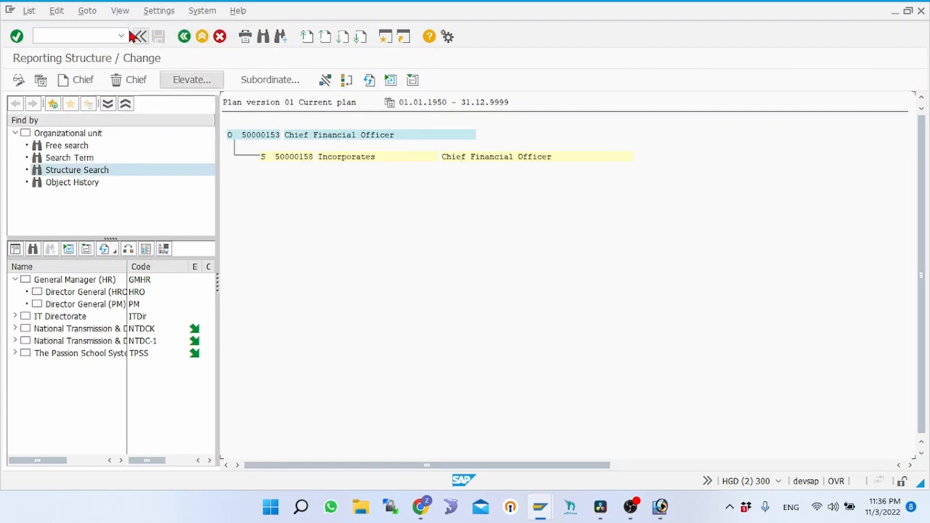
{"action": "left_click", "coordinate": [122, 12]}
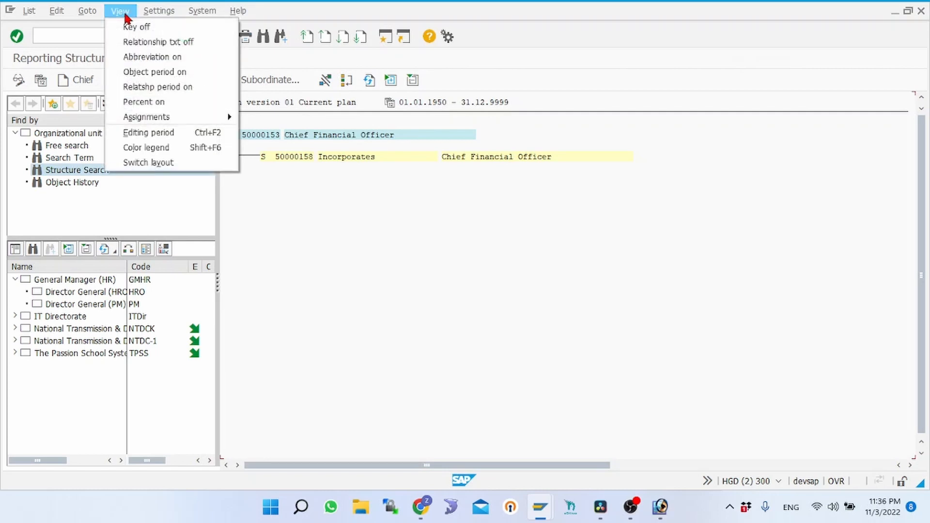
{"action": "left_click", "coordinate": [142, 32]}
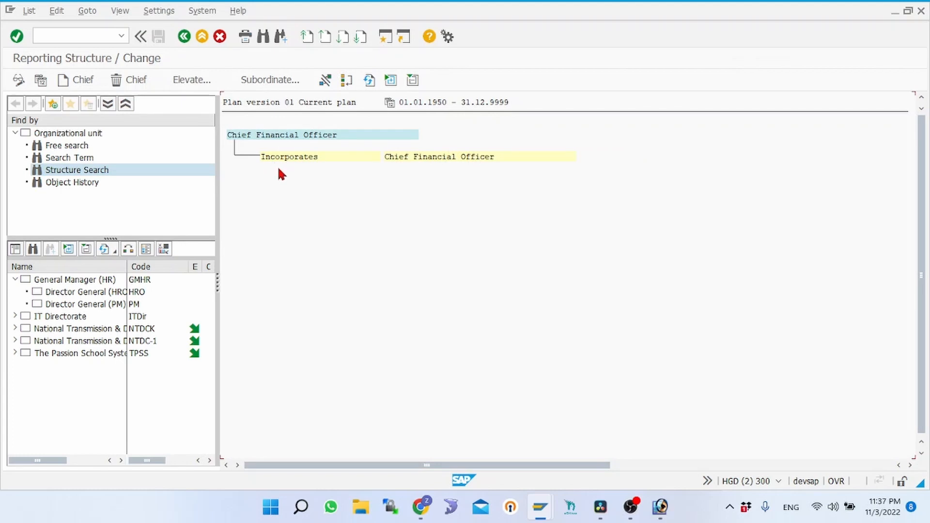
{"action": "left_click", "coordinate": [220, 36]}
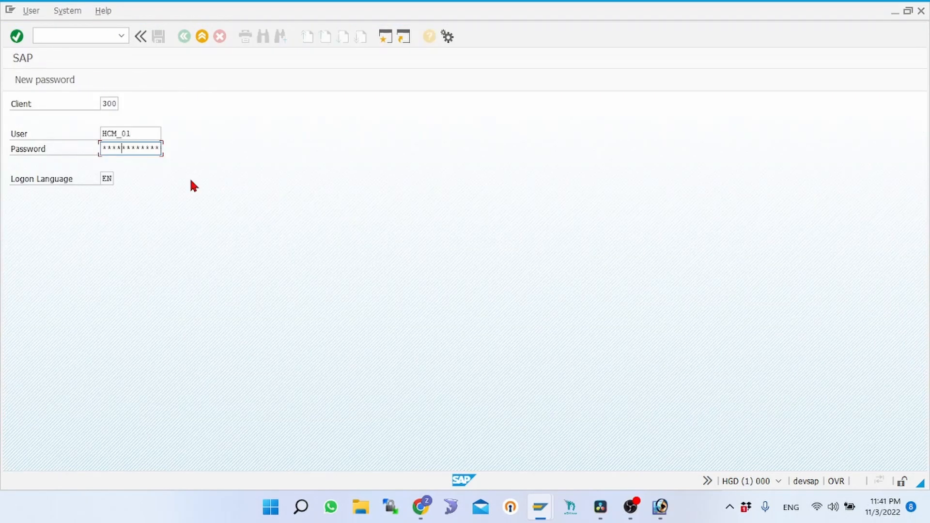
Step: Enter the account password and log on to client 300
{"action": "type", "text": "****"}
{"action": "key", "text": "Return"}
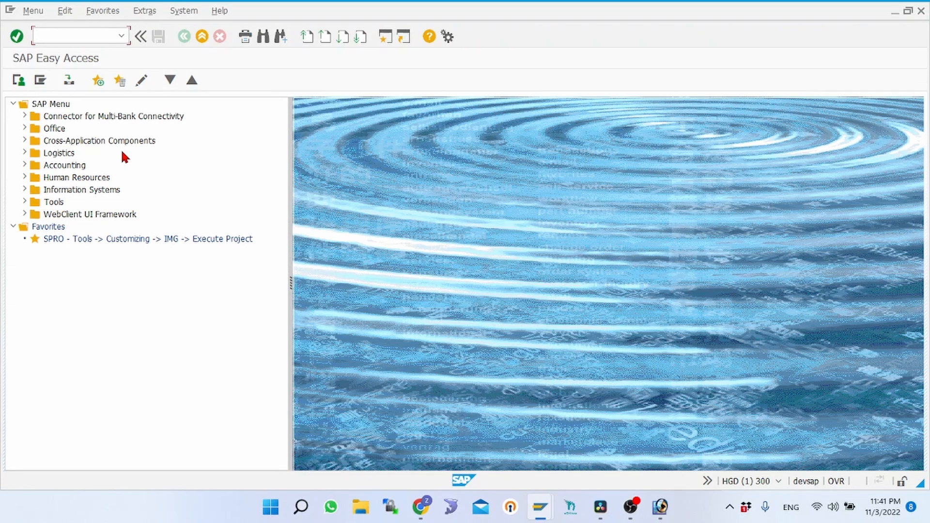
Step: Open the PPOS_OLD display transaction from Simple Maintenance in the Expert Mode of Organizational Management
{"action": "left_click", "coordinate": [24, 177]}
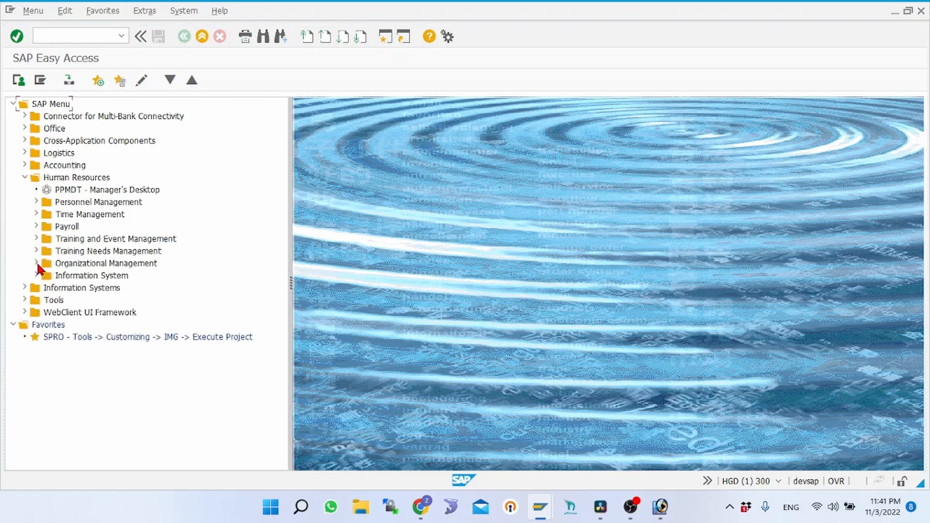
{"action": "left_click", "coordinate": [36, 263]}
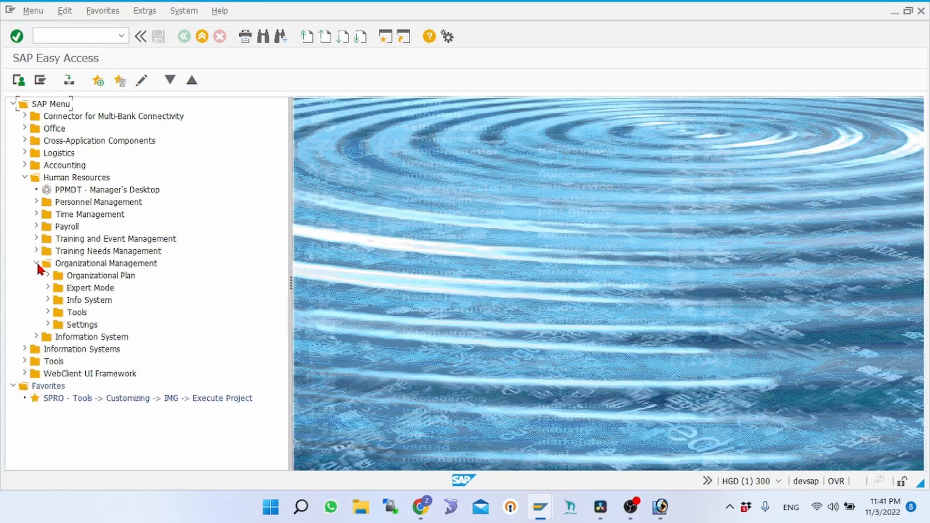
{"action": "left_click", "coordinate": [48, 288]}
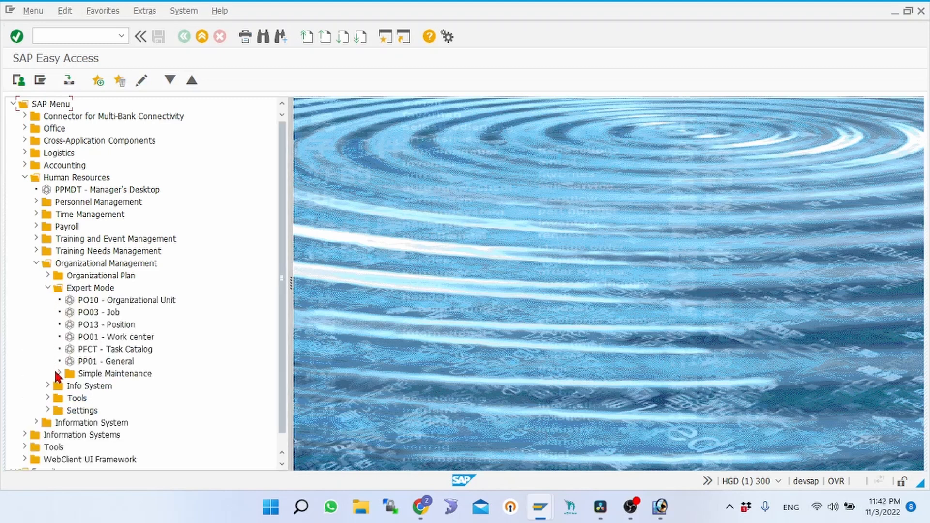
{"action": "left_click", "coordinate": [59, 374]}
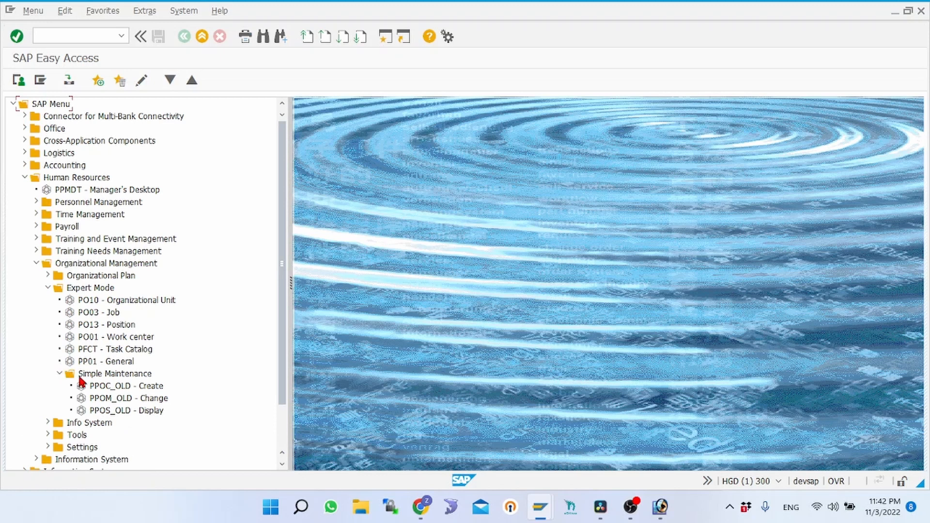
{"action": "double_click", "coordinate": [125, 410]}
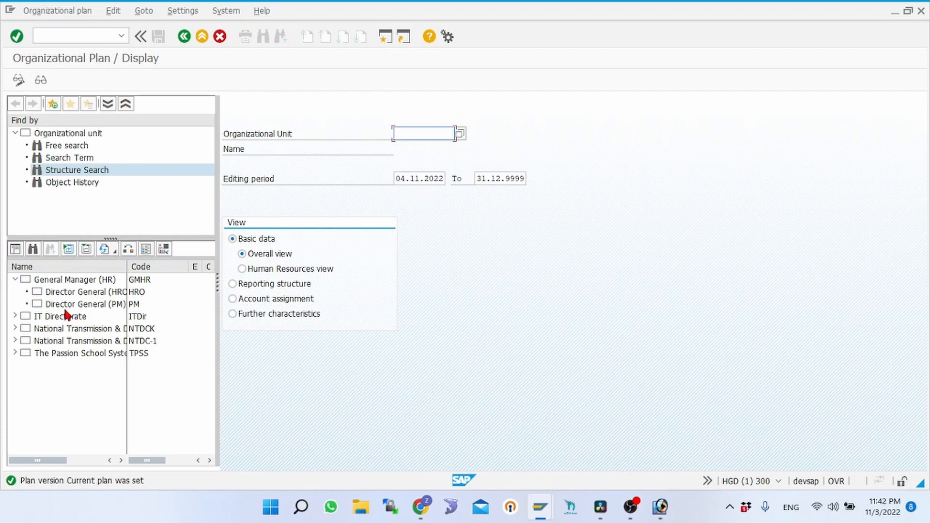
Step: Display General Manager (HR)'s staff assignments, examine the positions under Director General (HRO) and Director General (PM), and exit the display
{"action": "left_click", "coordinate": [79, 283]}
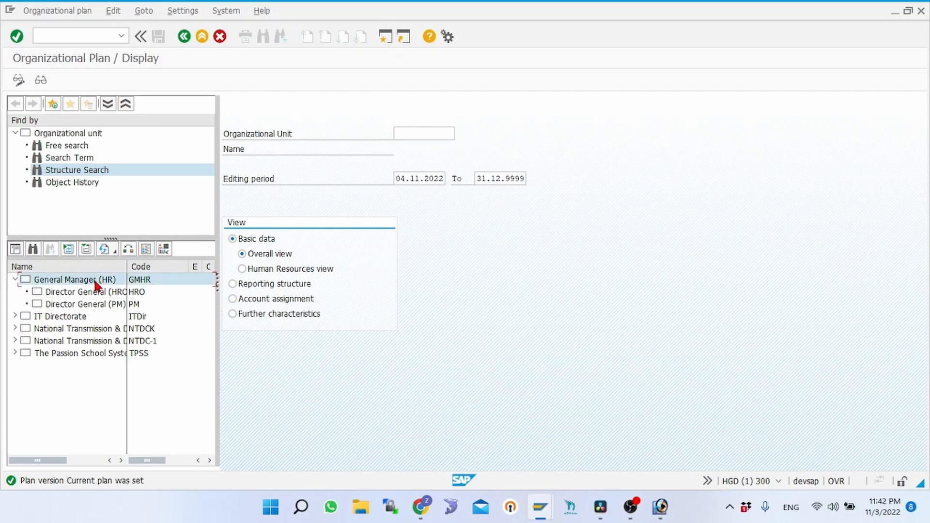
{"action": "double_click", "coordinate": [99, 283]}
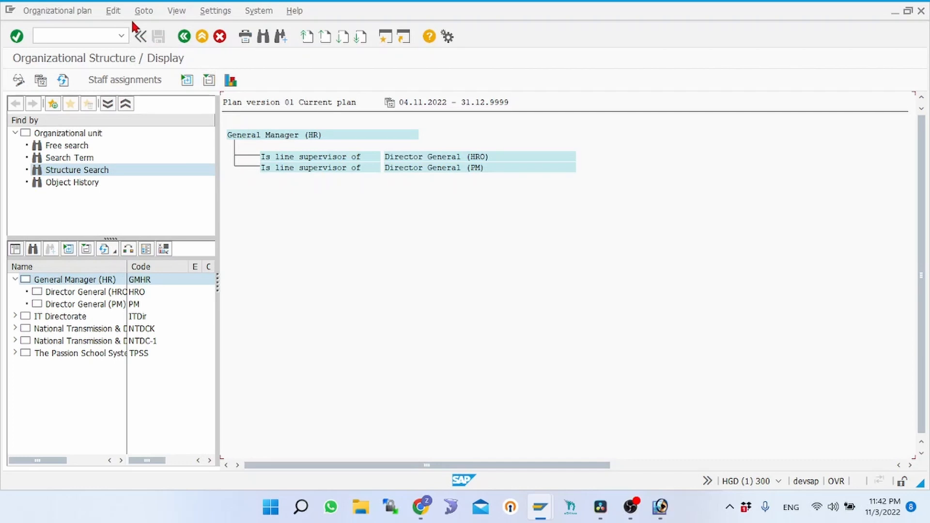
{"action": "left_click", "coordinate": [144, 10]}
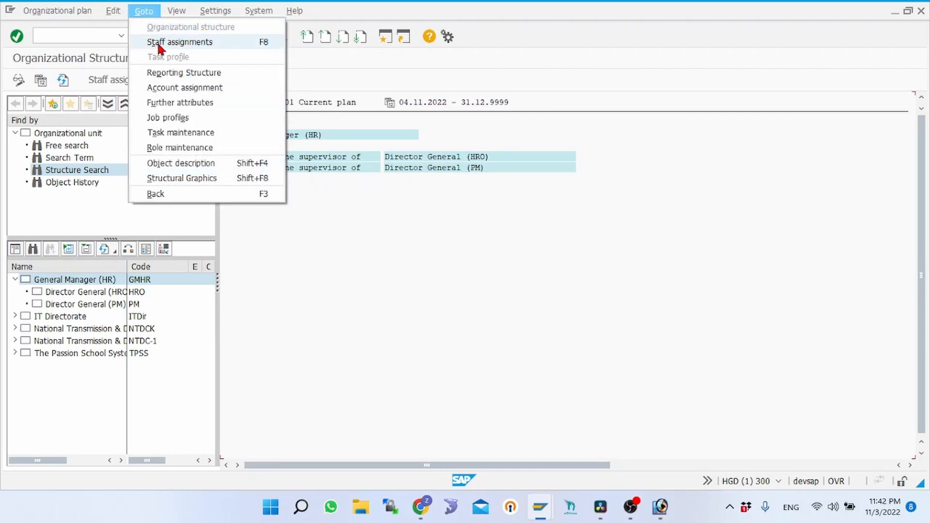
{"action": "left_click", "coordinate": [205, 41]}
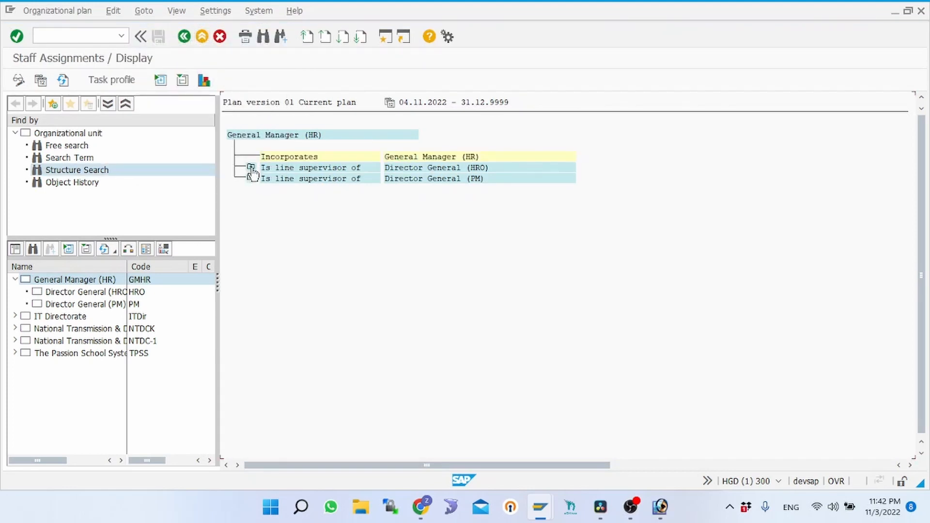
{"action": "left_click", "coordinate": [251, 169]}
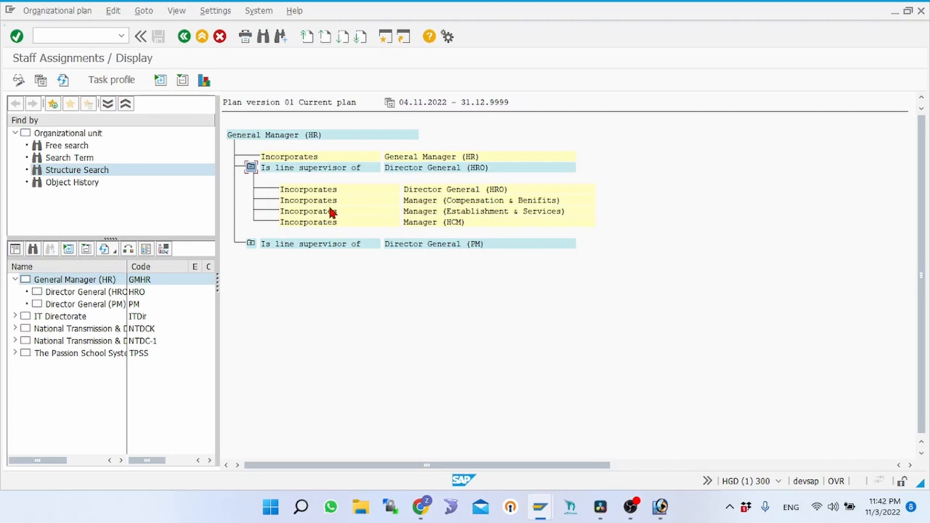
{"action": "left_click", "coordinate": [251, 245]}
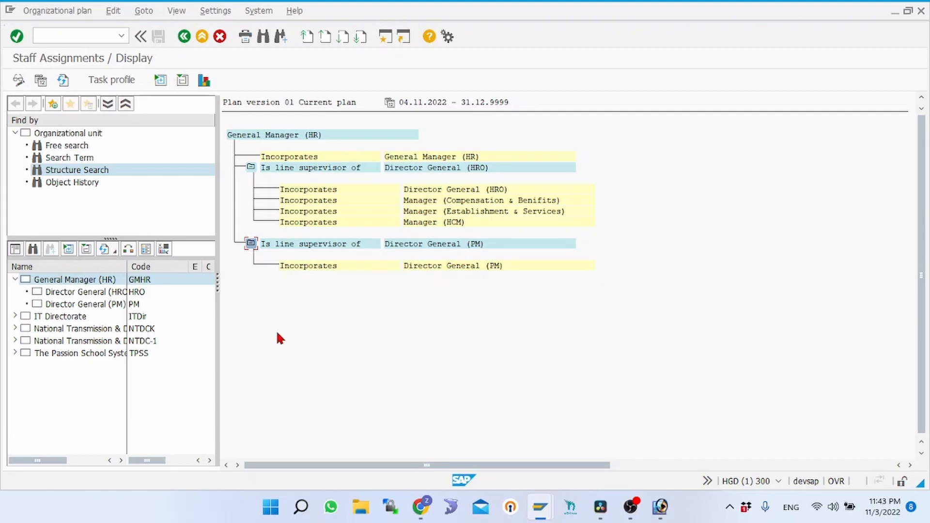
{"action": "left_click", "coordinate": [220, 37]}
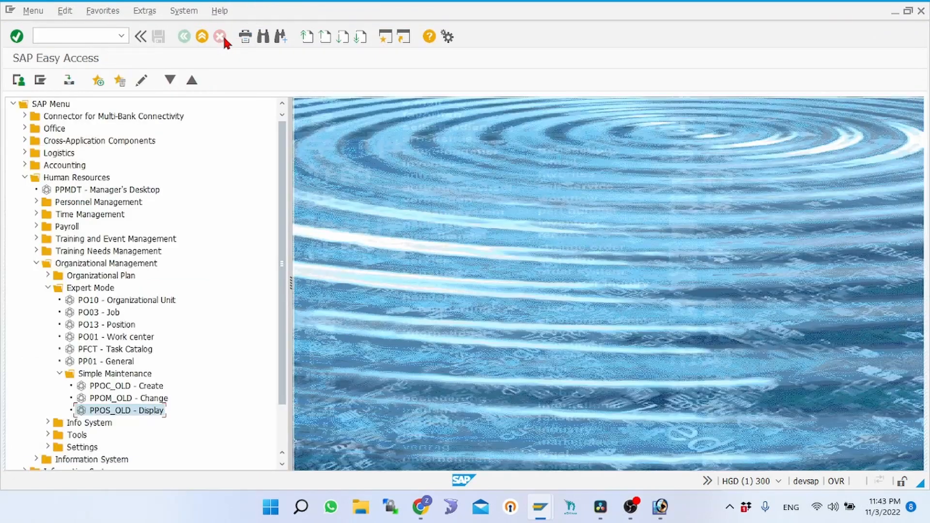
Step: Open General Manager (HR) in PPOM_OLD change mode and expand the Director General (HRO) unit in its staff assignments
{"action": "left_click", "coordinate": [110, 399]}
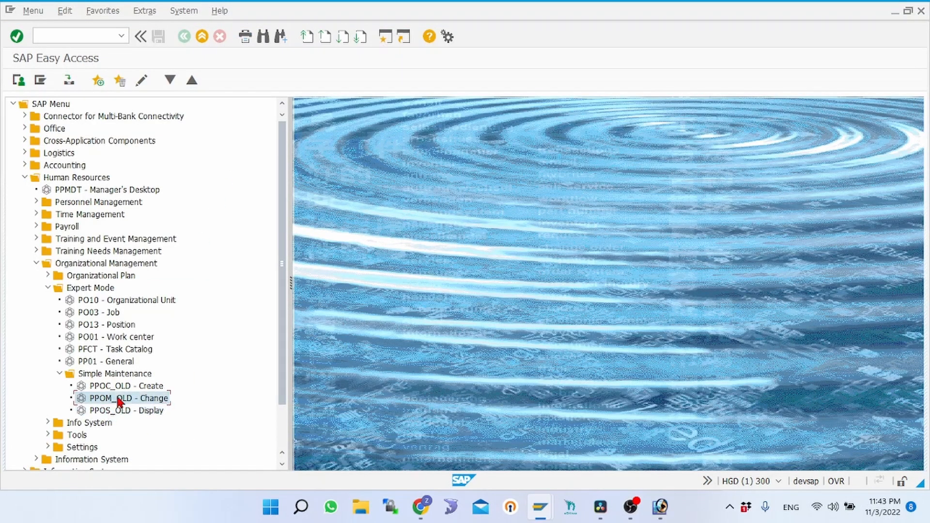
{"action": "double_click", "coordinate": [119, 400]}
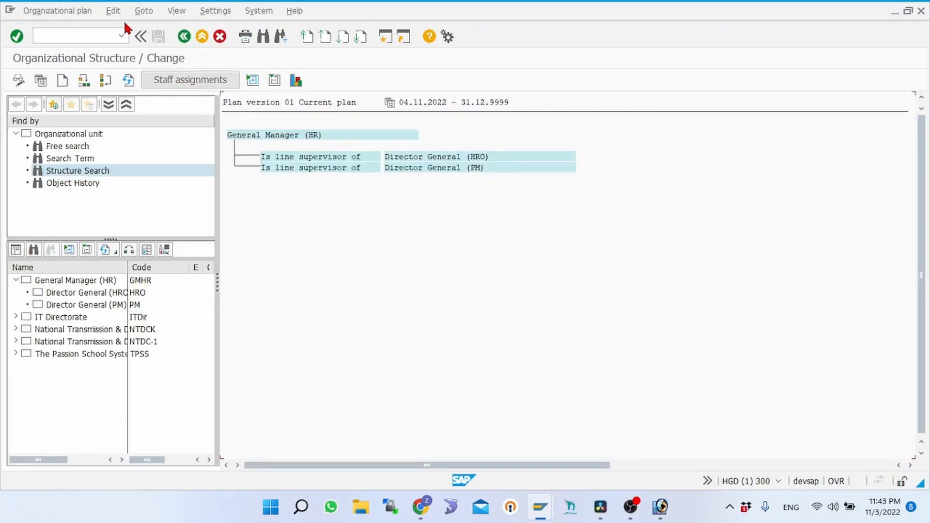
{"action": "left_click", "coordinate": [144, 15]}
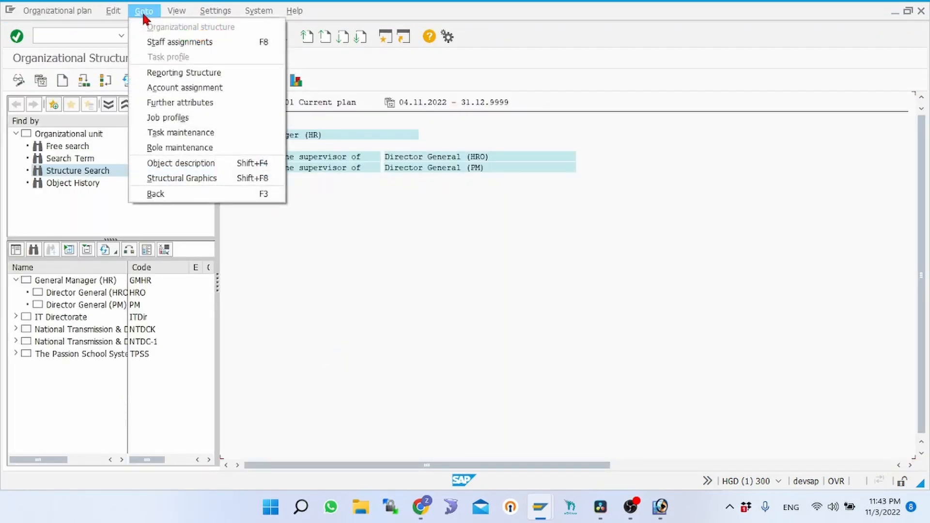
{"action": "left_click", "coordinate": [158, 42]}
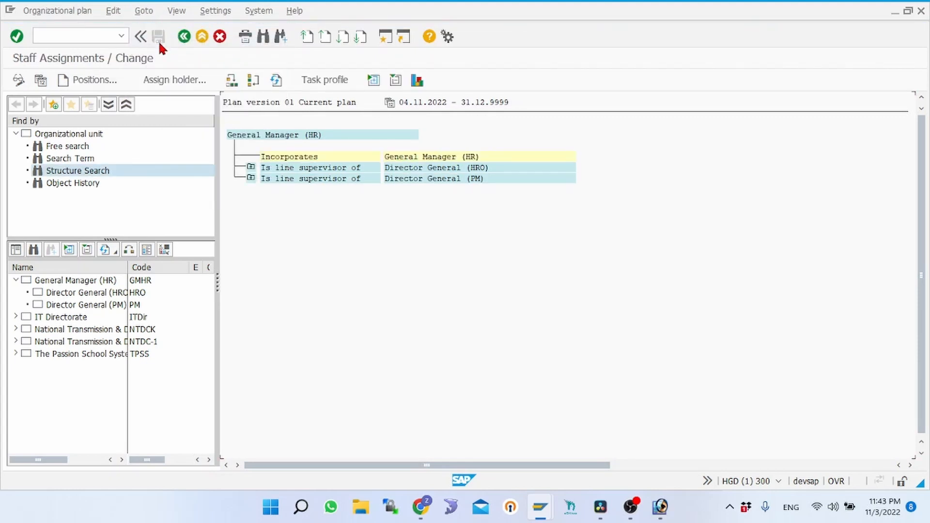
{"action": "left_click", "coordinate": [250, 168]}
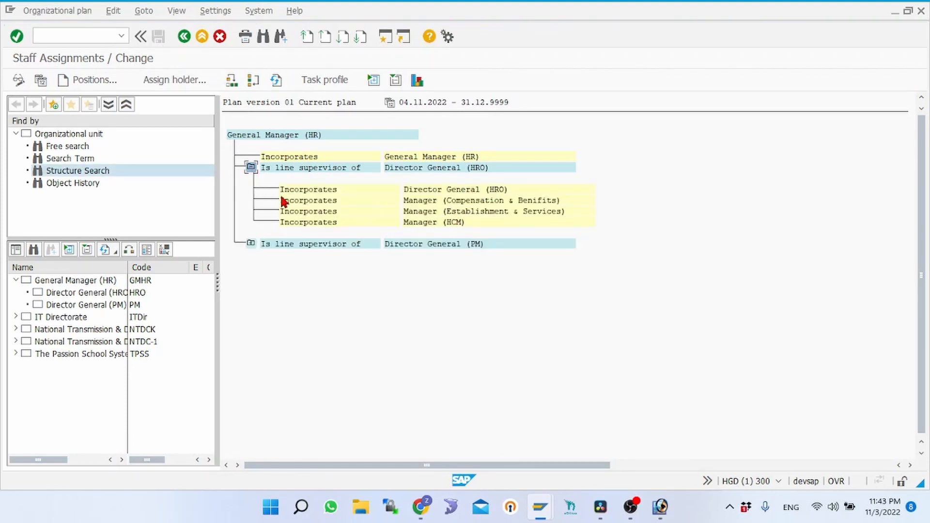
Step: Open the reporting structure for the Director General (HRO) position
{"action": "left_click", "coordinate": [426, 201]}
{"action": "left_click", "coordinate": [431, 189]}
{"action": "left_click", "coordinate": [139, 15]}
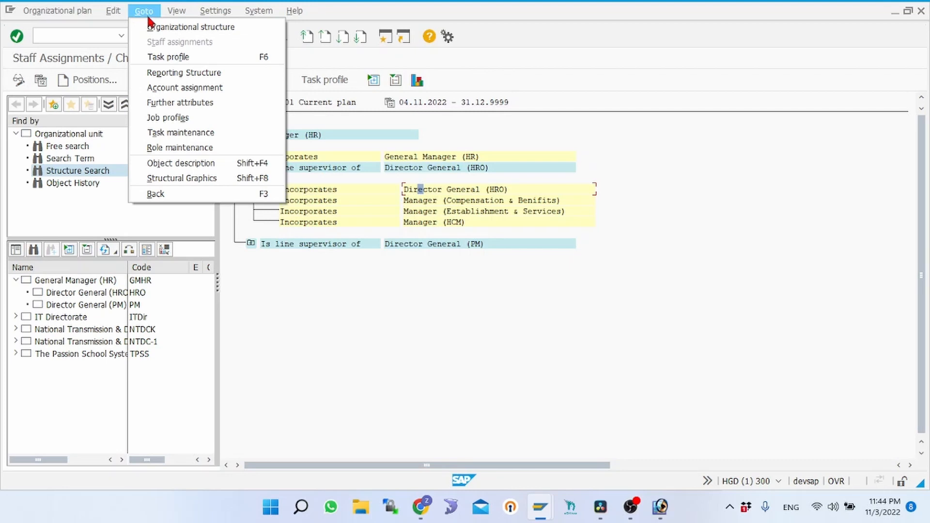
{"action": "left_click", "coordinate": [190, 74]}
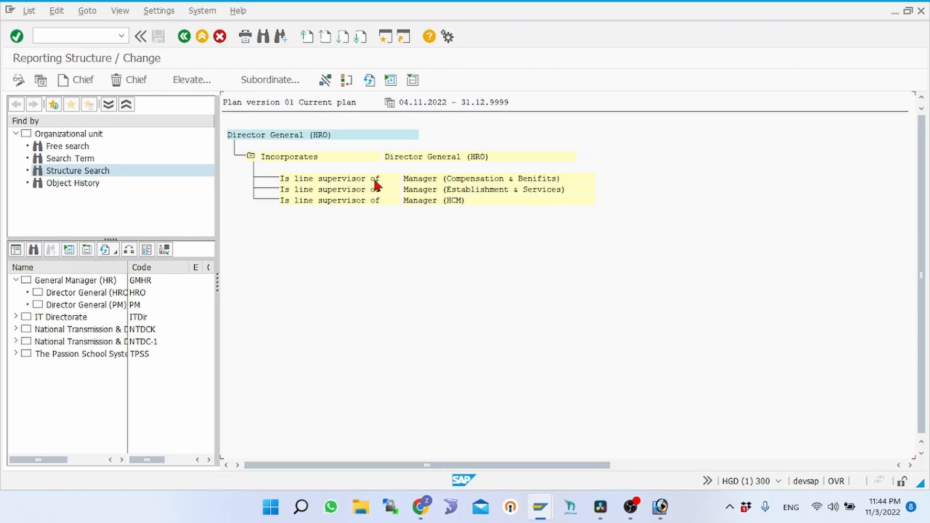
Step: Elevate the Manager (Compensation & Benifits) and Manager (Establishment & Services) positions from under Director General (HRO) and save the selection
{"action": "left_click", "coordinate": [191, 80]}
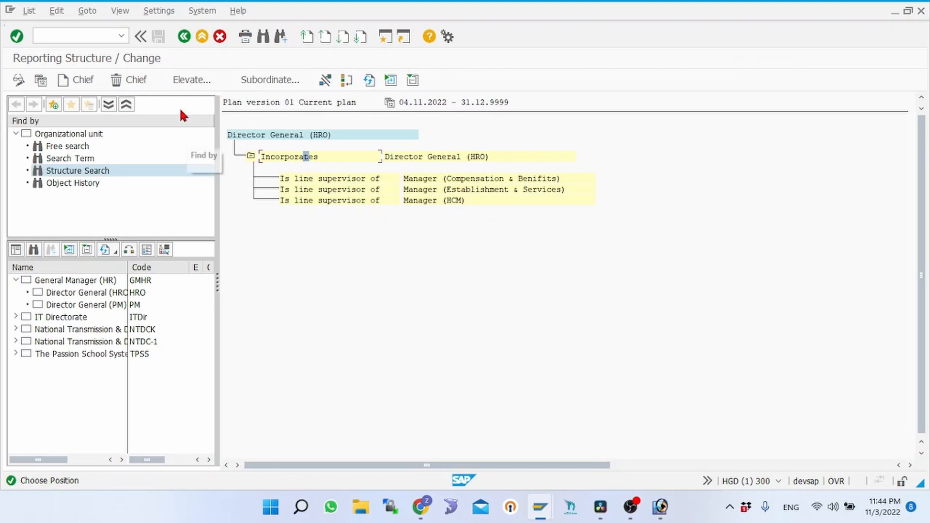
{"action": "left_click", "coordinate": [192, 82]}
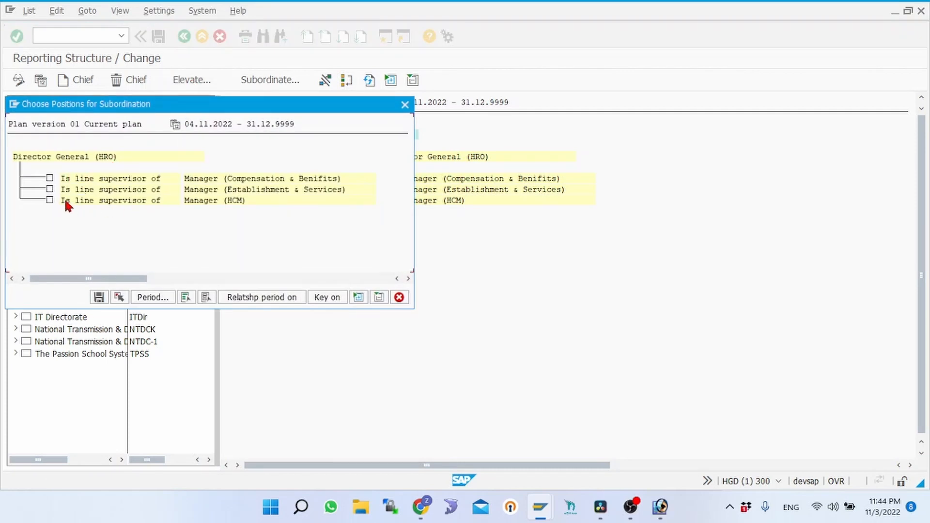
{"action": "left_click", "coordinate": [49, 178]}
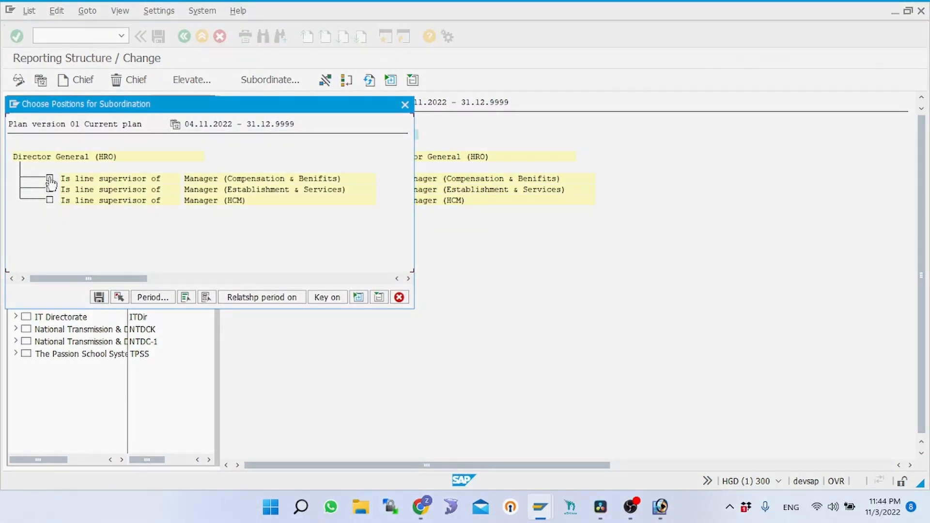
{"action": "left_click", "coordinate": [50, 189]}
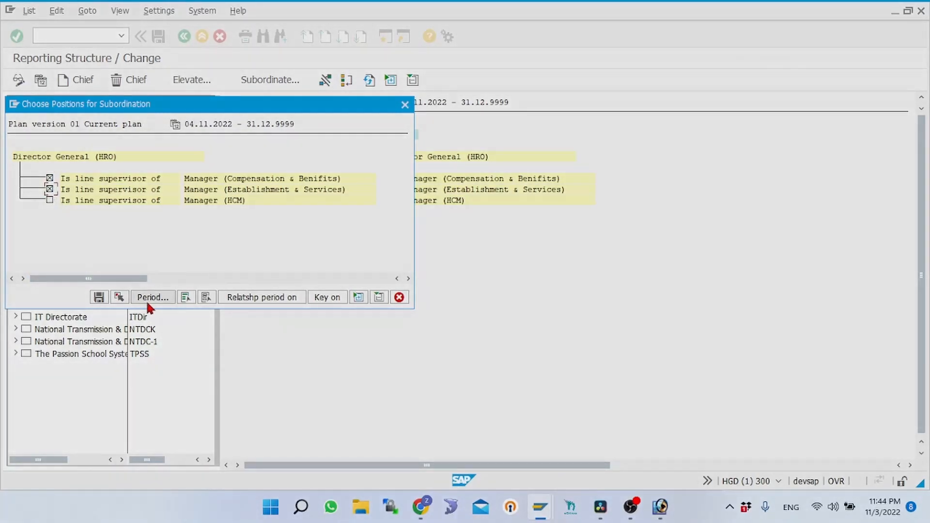
{"action": "left_click", "coordinate": [99, 297]}
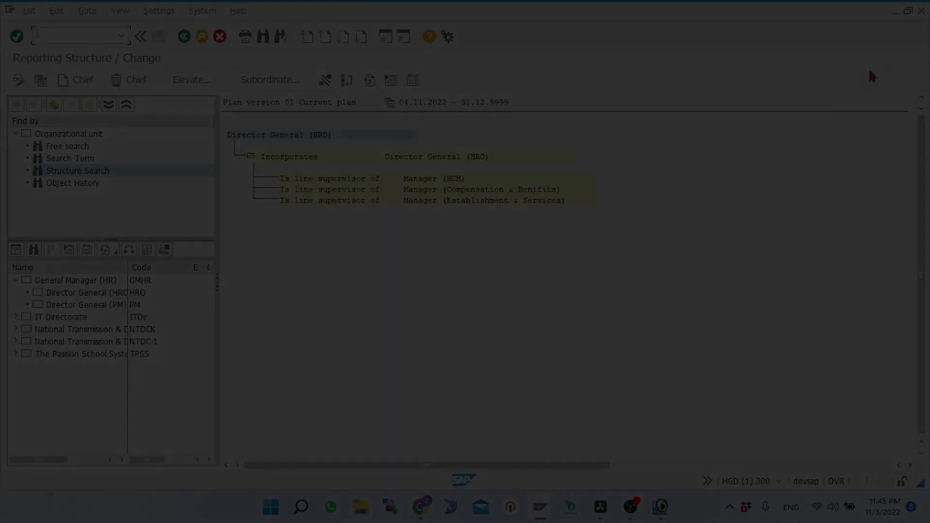
Step: Close the SAP session and confirm logging off
{"action": "left_click", "coordinate": [922, 11]}
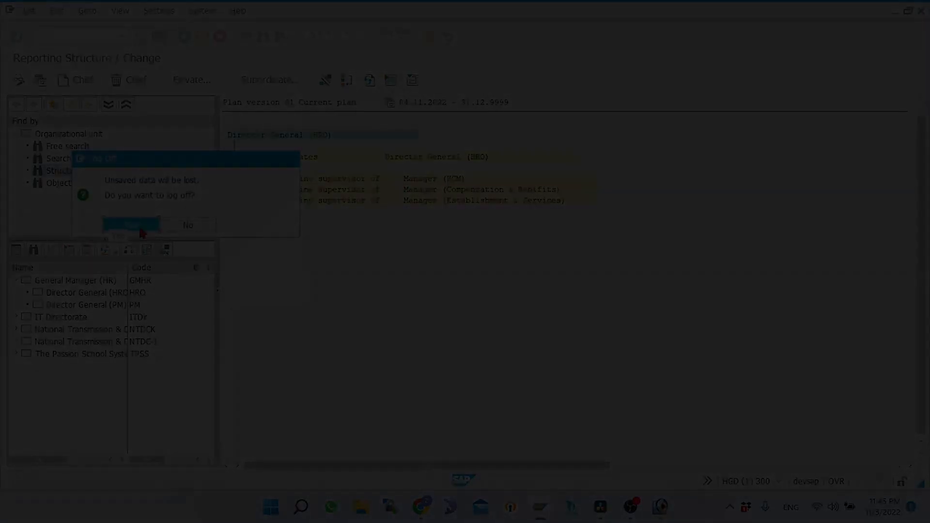
{"action": "left_click", "coordinate": [139, 226]}
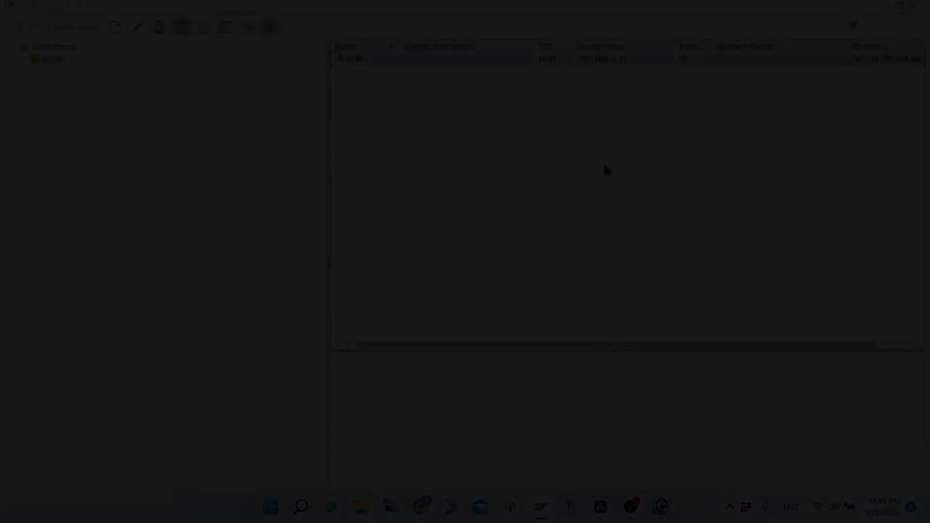